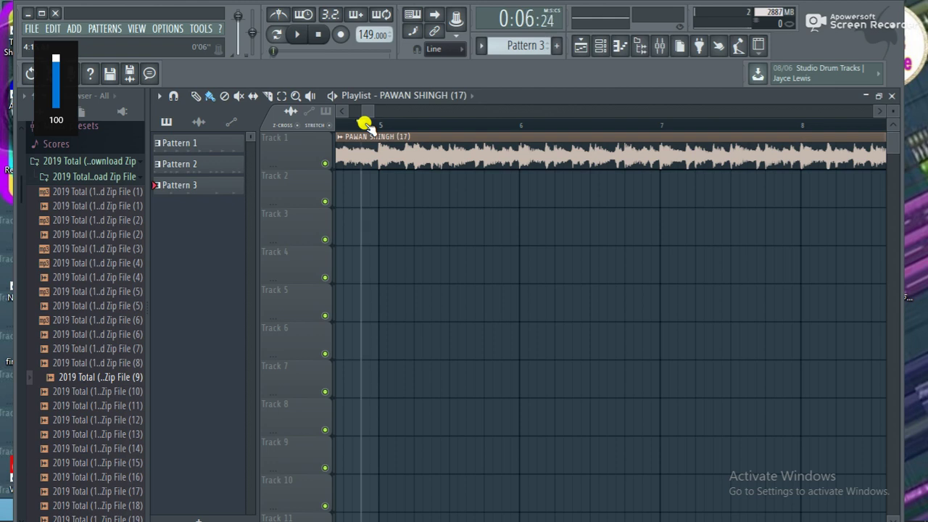
Step: Paste the copied drum patterns and loops onto the tracks below the song from bar 5 and start playback shortly before them
{"action": "key", "text": "ctrl+v"}
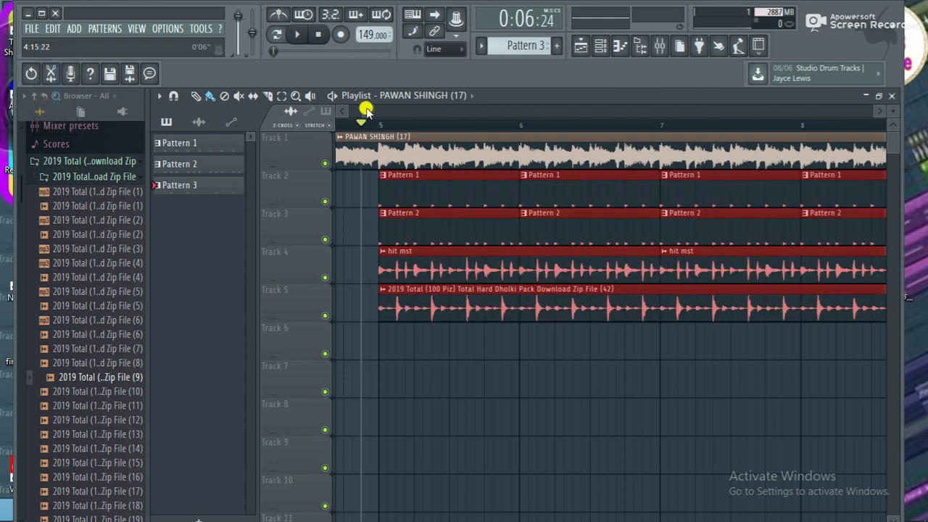
{"action": "left_click_drag", "start_coordinate": [358, 112], "coordinate": [351, 110]}
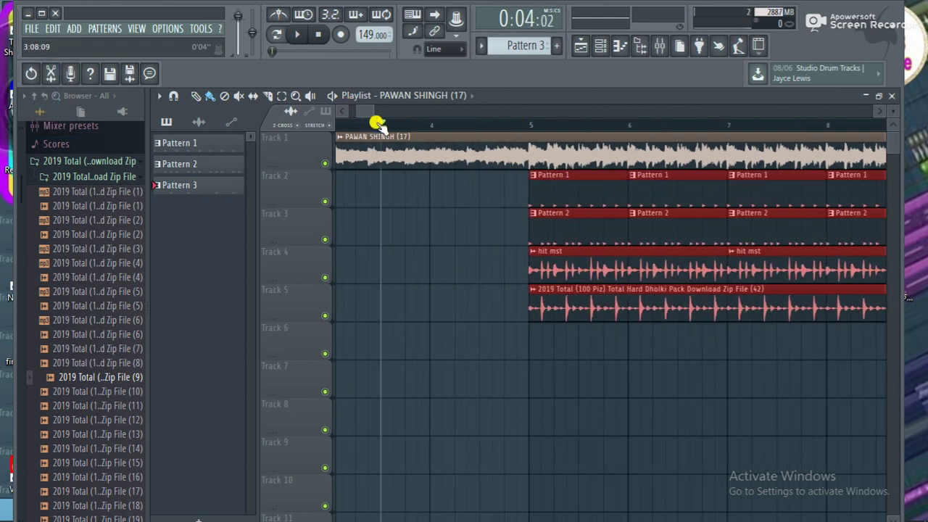
{"action": "key", "text": "space"}
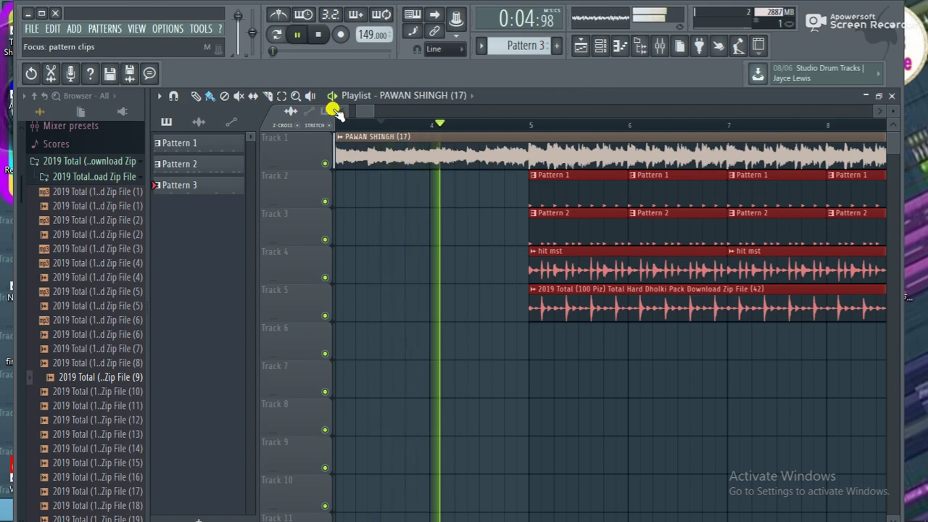
Step: Audition the pasted drum arrangement, including the transition near bar 17 and the ending near bar 31
{"action": "left_click_drag", "start_coordinate": [364, 112], "coordinate": [398, 110]}
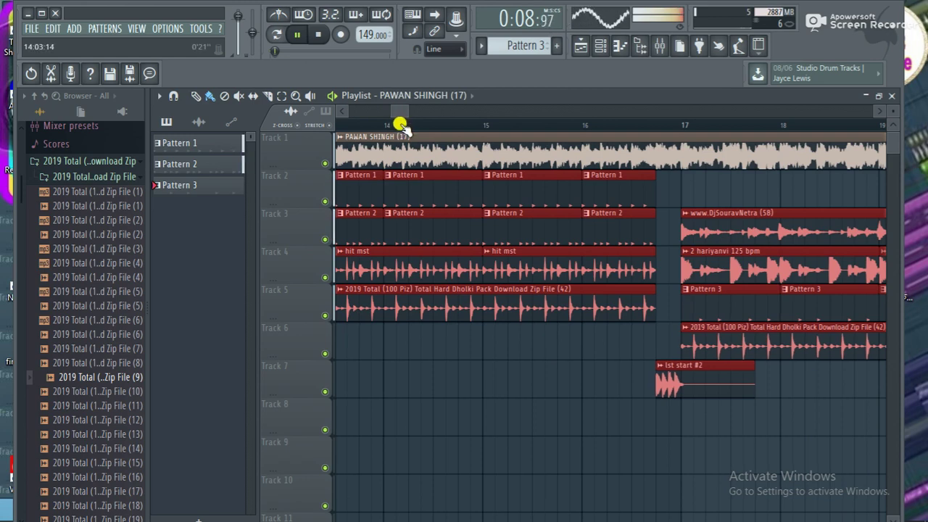
{"action": "scroll", "coordinate": [400, 125], "scroll_direction": "down", "scroll_amount": 5}
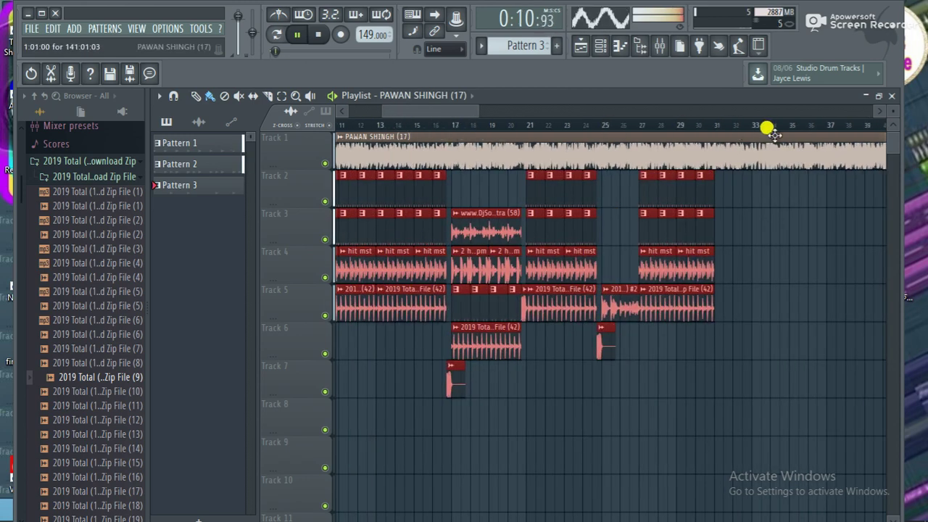
{"action": "left_click_drag", "start_coordinate": [462, 112], "coordinate": [424, 118]}
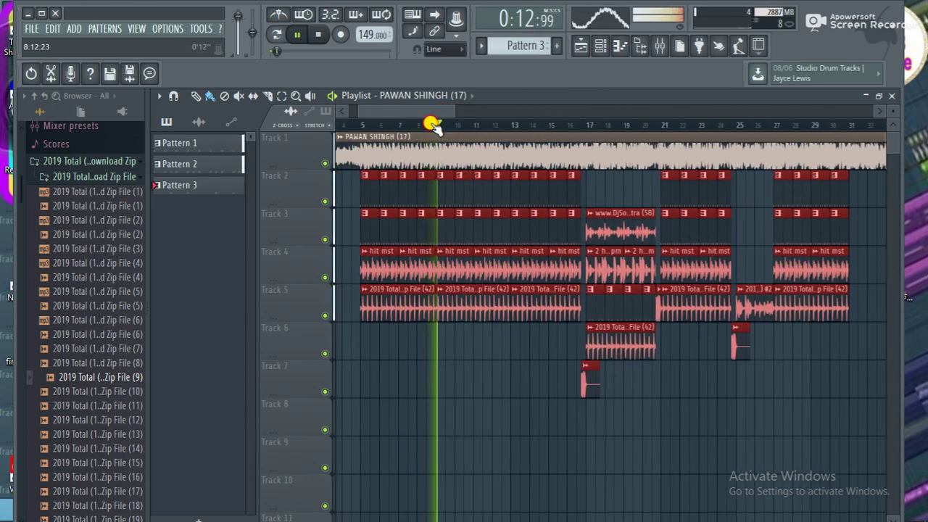
{"action": "left_click", "coordinate": [570, 129]}
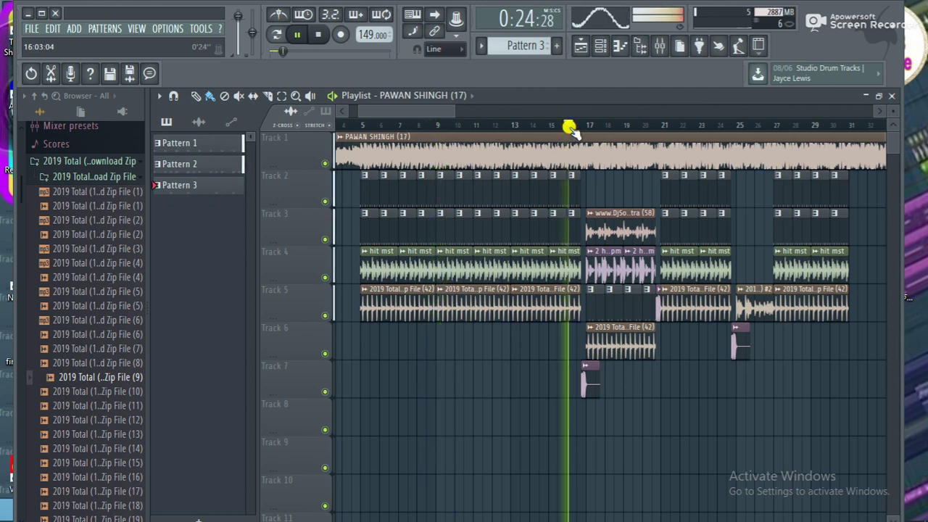
{"action": "scroll", "coordinate": [534, 120], "scroll_direction": "up", "scroll_amount": 4}
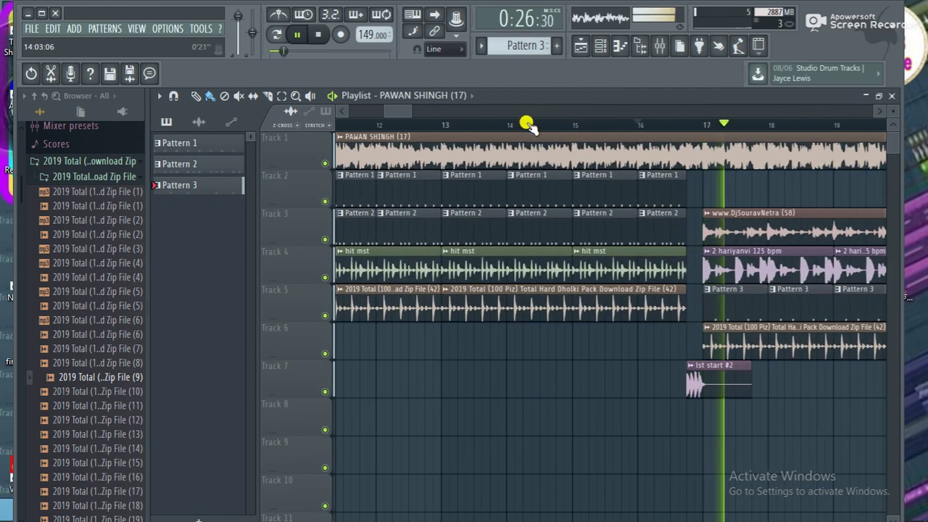
{"action": "left_click_drag", "start_coordinate": [403, 108], "coordinate": [434, 116]}
{"action": "scroll", "coordinate": [428, 129], "scroll_direction": "up", "scroll_amount": 3}
{"action": "scroll", "coordinate": [426, 128], "scroll_direction": "down", "scroll_amount": 1}
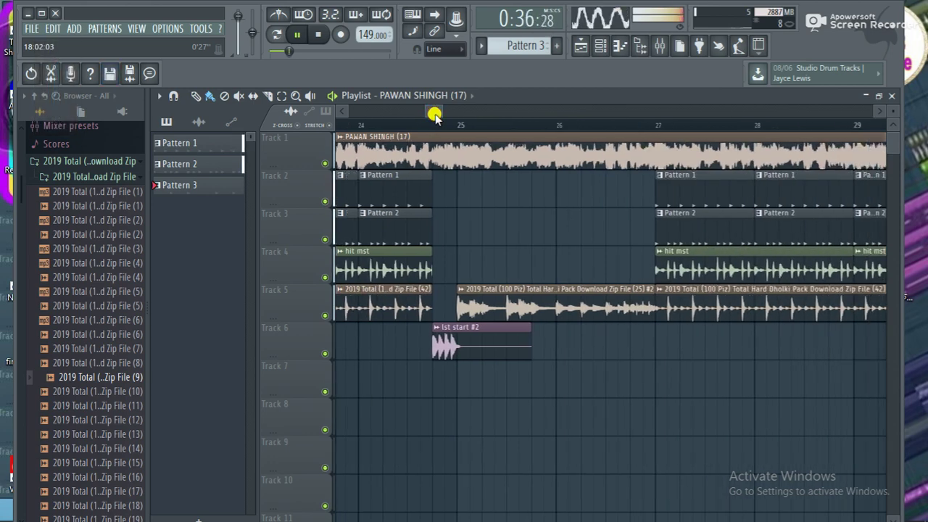
{"action": "left_click_drag", "start_coordinate": [441, 110], "coordinate": [450, 118]}
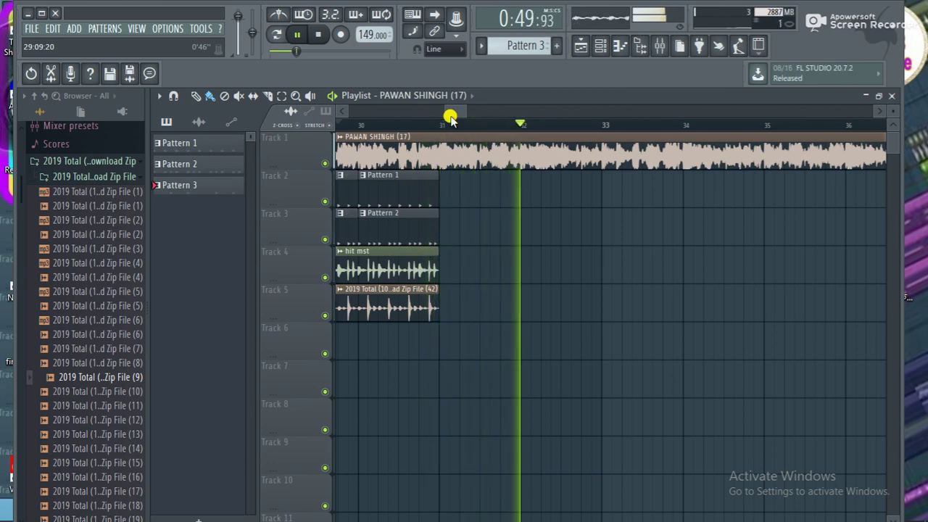
{"action": "key", "text": "space"}
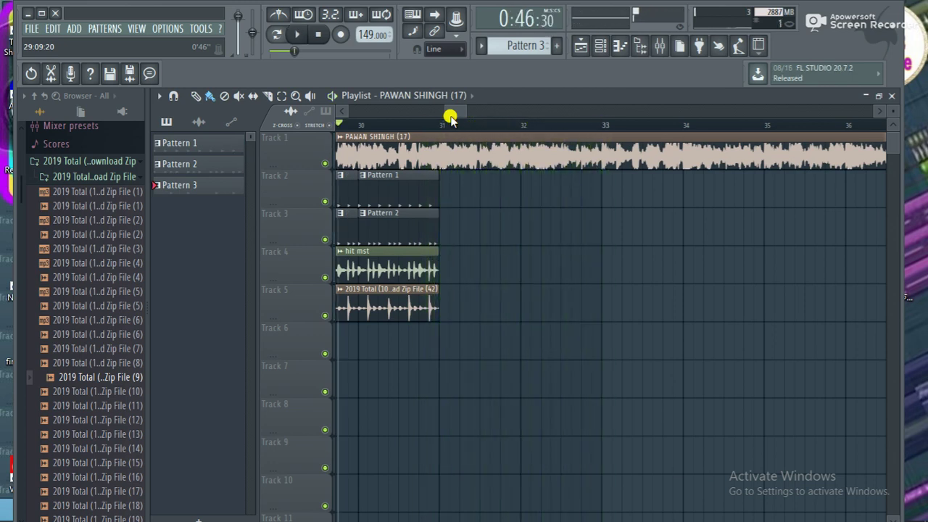
Step: Duplicate the drum clips of bars 29 to 31 on Tracks 2 to 5 so the copy starts at bar 31, and audition the extension
{"action": "left_click_drag", "start_coordinate": [435, 110], "coordinate": [440, 112]}
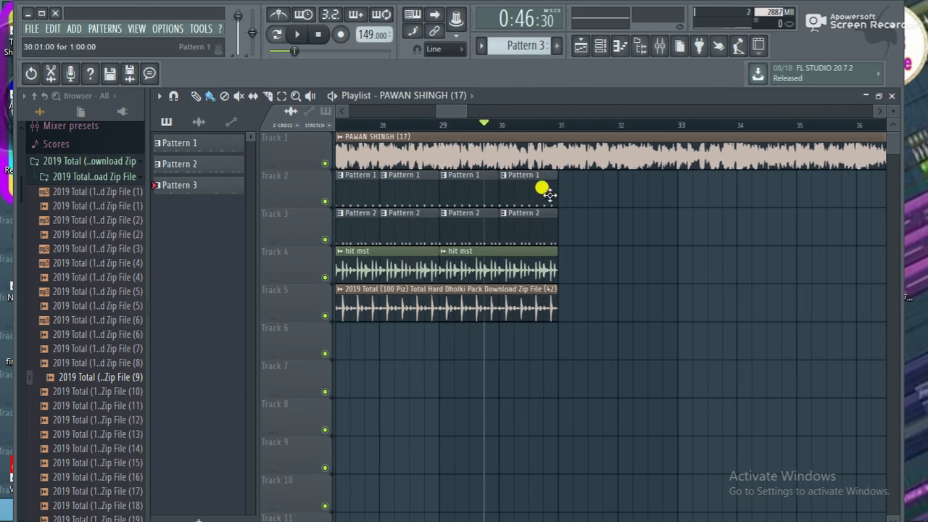
{"action": "left_click_drag", "start_coordinate": [563, 174], "coordinate": [532, 200]}
{"action": "key", "text": "ctrl+b"}
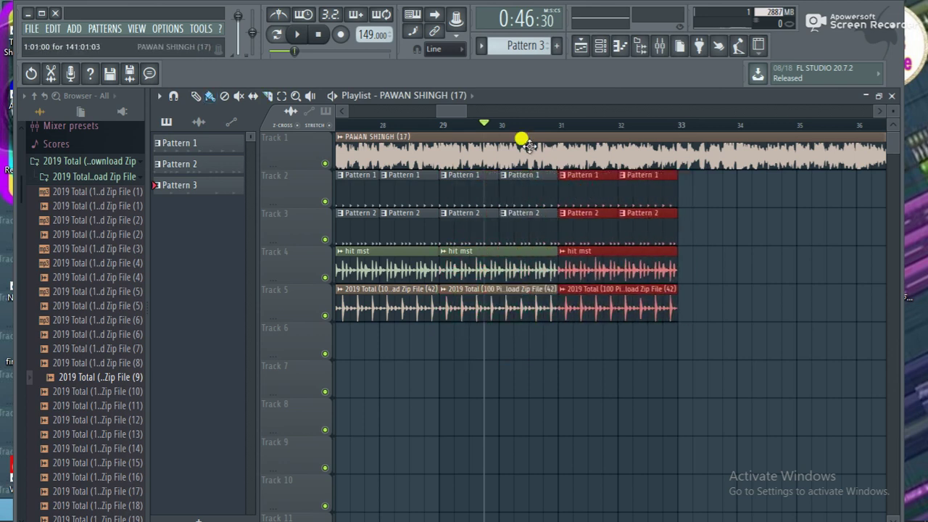
{"action": "key", "text": "space"}
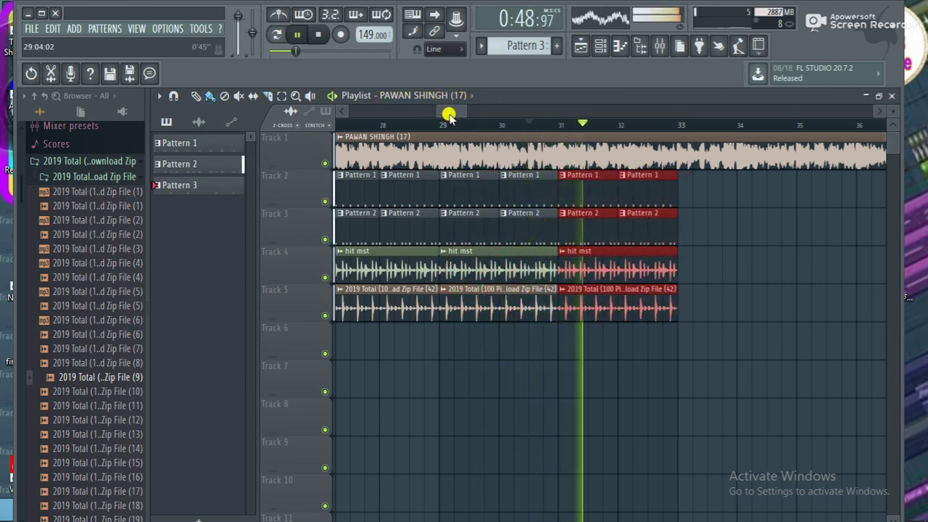
{"action": "left_click_drag", "start_coordinate": [445, 112], "coordinate": [460, 114]}
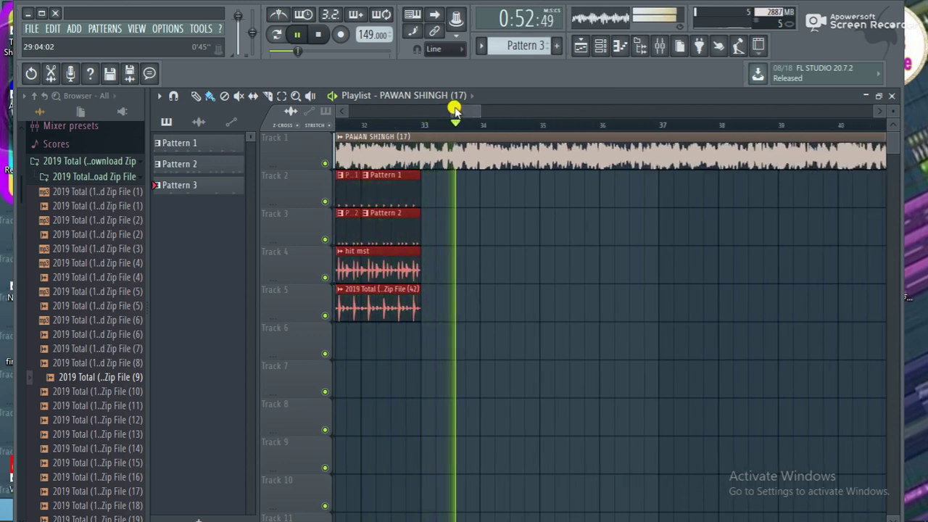
{"action": "key", "text": "space"}
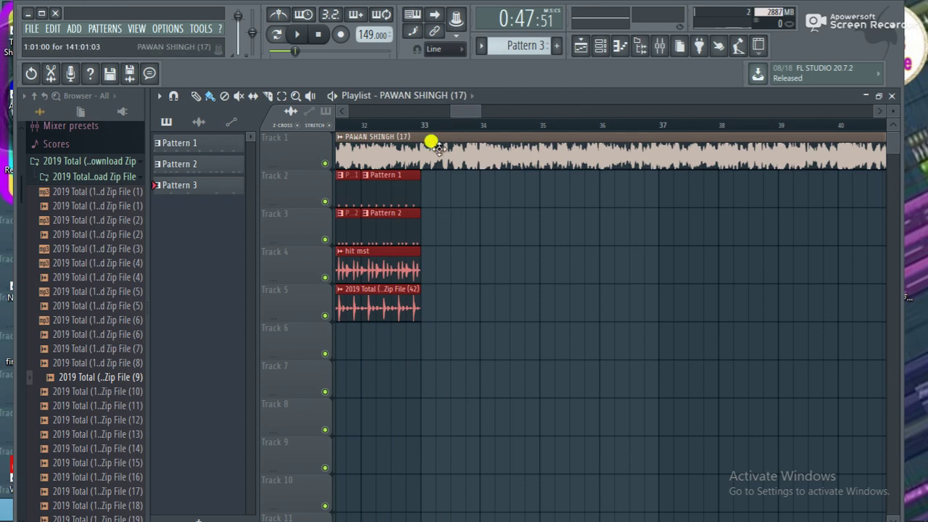
Step: Slice off the clip ends just before bar 33 on Tracks 2 to 5 and place an "lst start #2" clip at the cut on Track 6
{"action": "left_click_drag", "start_coordinate": [413, 174], "coordinate": [410, 174]}
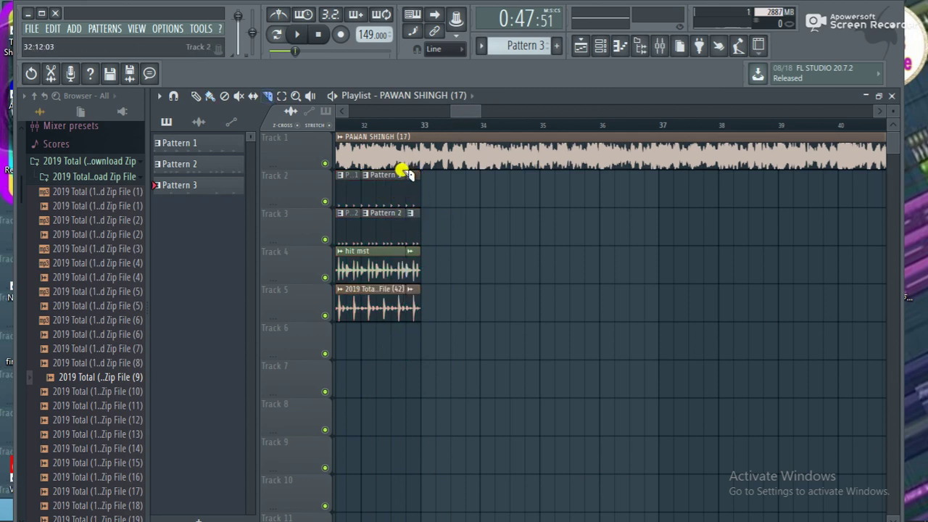
{"action": "left_click", "coordinate": [425, 102]}
{"action": "left_click", "coordinate": [434, 243]}
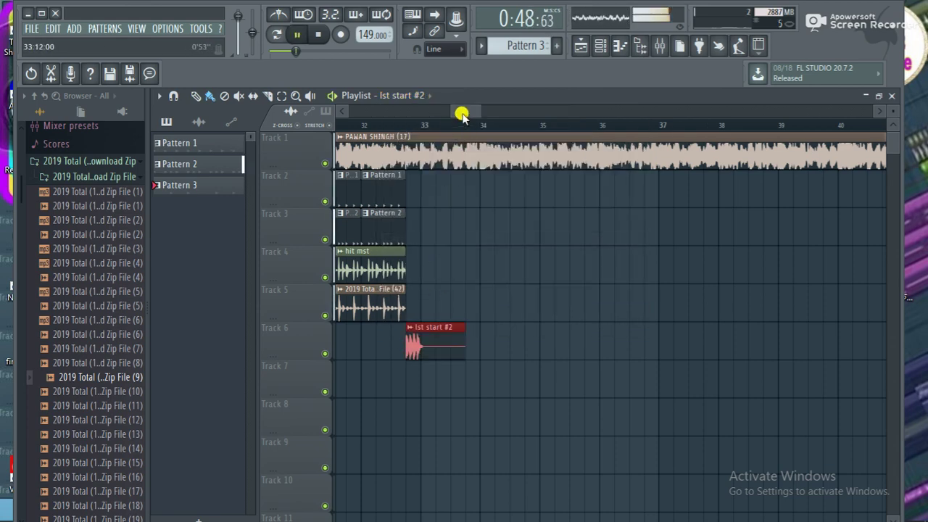
{"action": "left_click_drag", "start_coordinate": [465, 114], "coordinate": [456, 116]}
{"action": "key", "text": "ctrl+v"}
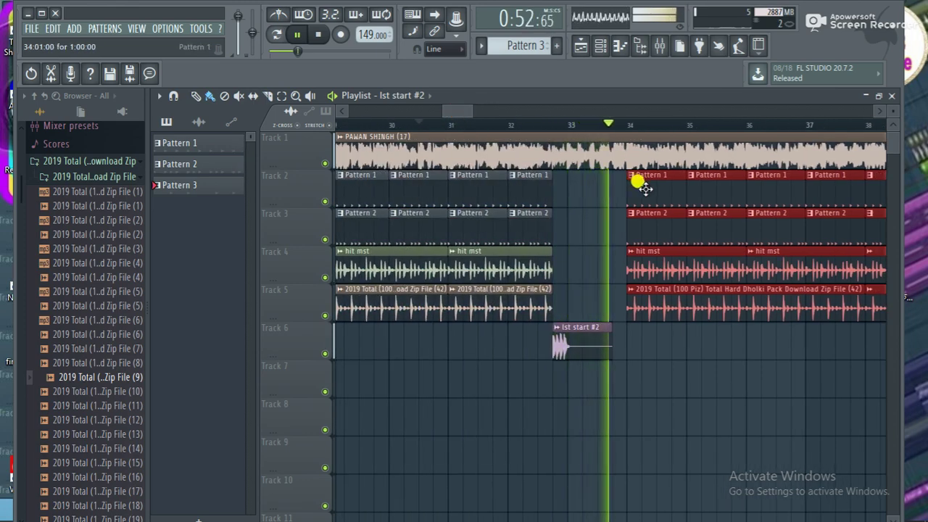
{"action": "key", "text": "ctrl+z"}
{"action": "key", "text": "space"}
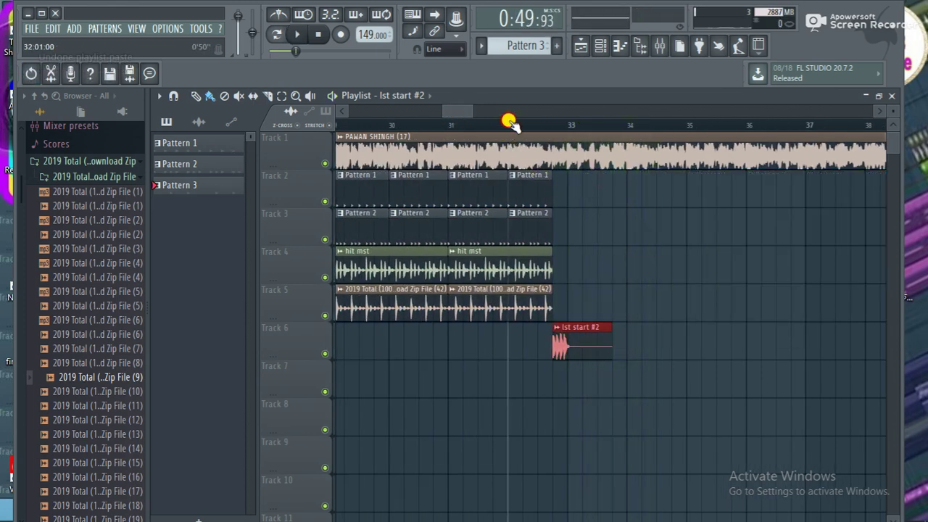
Step: Duplicate the clips from bar 17 to just before bar 33 on Tracks 2 to 6 and move the copy to start at bar 33
{"action": "left_click_drag", "start_coordinate": [461, 112], "coordinate": [412, 109]}
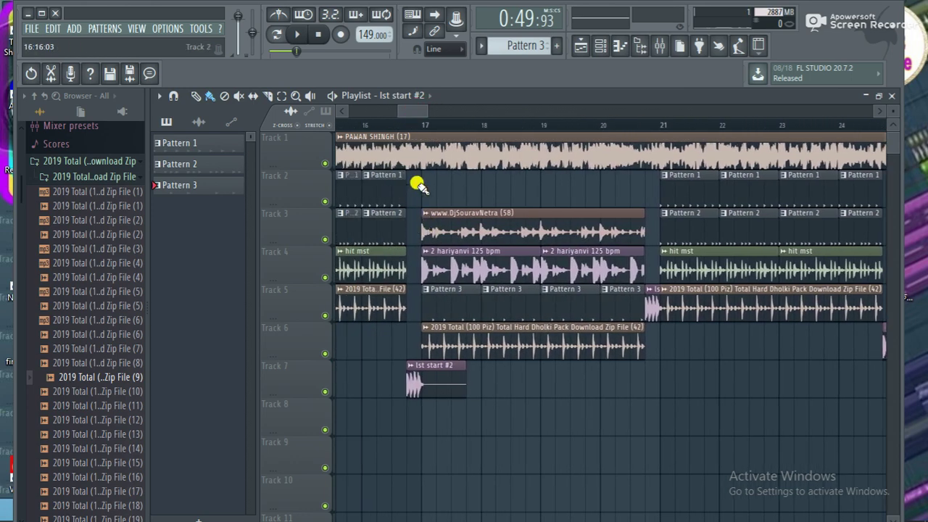
{"action": "left_click_drag", "start_coordinate": [419, 183], "coordinate": [920, 341]}
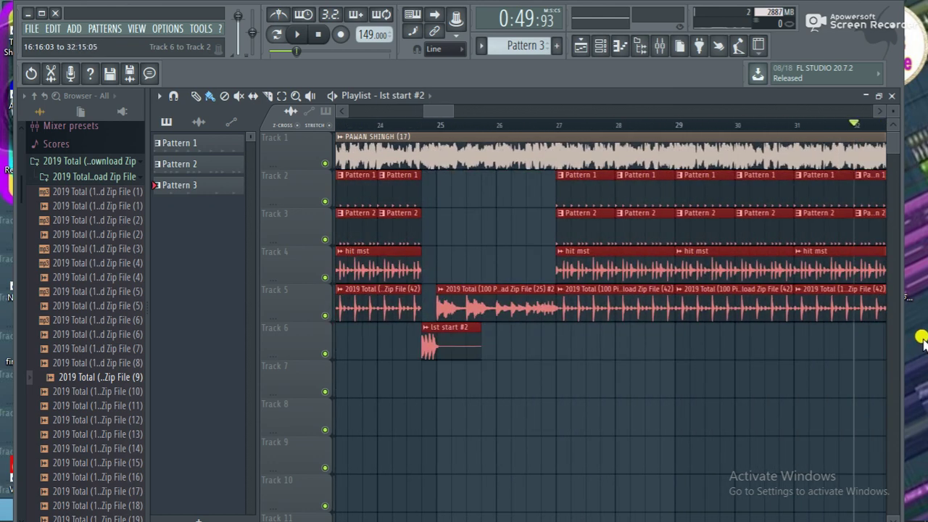
{"action": "left_click_drag", "start_coordinate": [444, 116], "coordinate": [469, 116]}
{"action": "key", "text": "ctrl+b"}
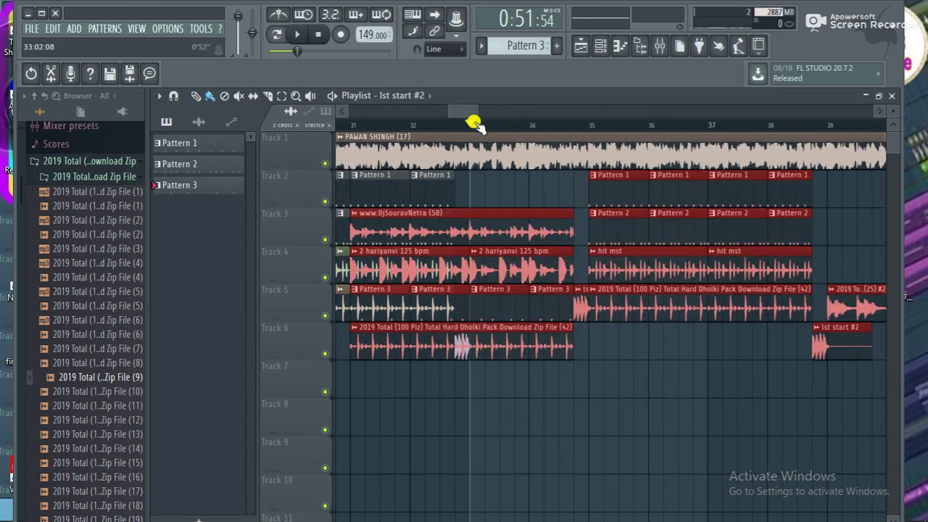
{"action": "left_click_drag", "start_coordinate": [393, 234], "coordinate": [475, 249]}
Step: Delete the Track 2 to 4 clips between bars 37 and 39 and the Track 5 drum clips leading up to bar 41, and audition the gap
{"action": "key", "text": "space"}
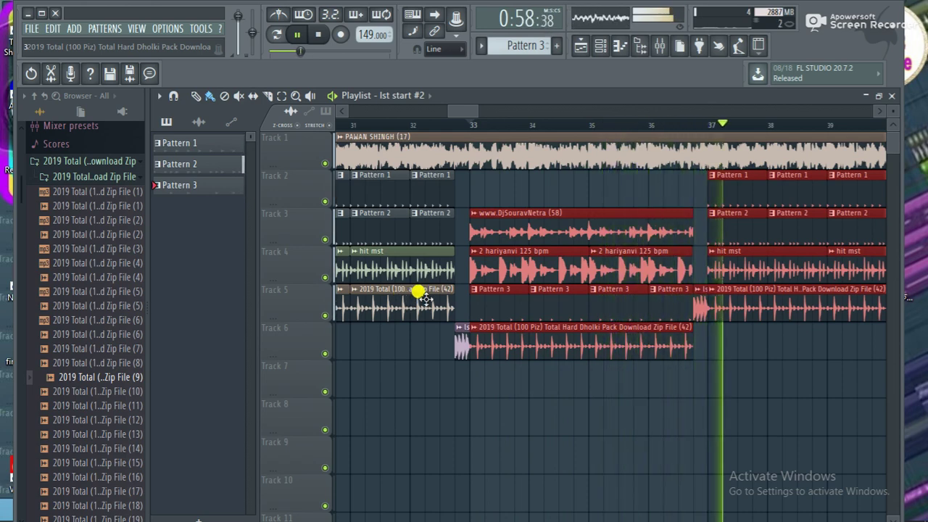
{"action": "left_click_drag", "start_coordinate": [472, 112], "coordinate": [487, 110]}
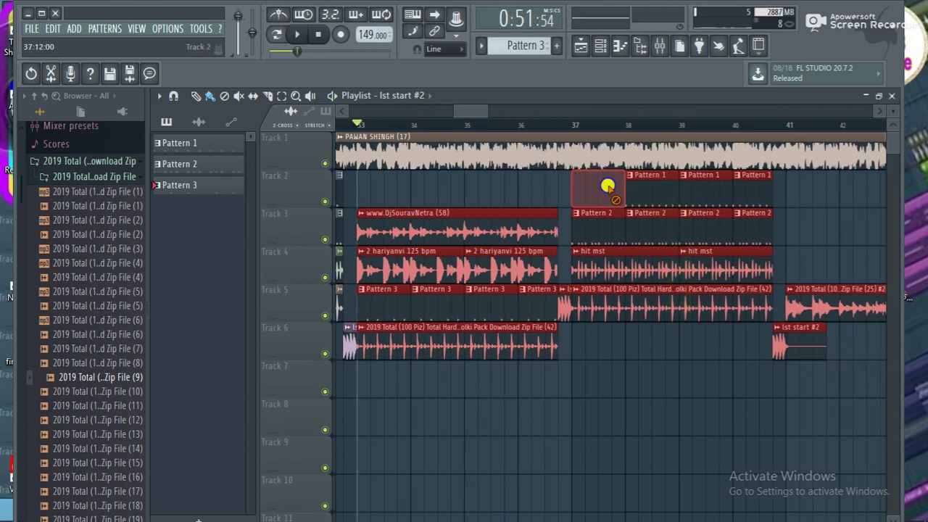
{"action": "mouse_move", "coordinate": [607, 187]}
{"action": "left_mouse_down"}
{"action": "mouse_move", "coordinate": [607, 301]}
{"action": "mouse_move", "coordinate": [642, 245]}
{"action": "left_mouse_up"}
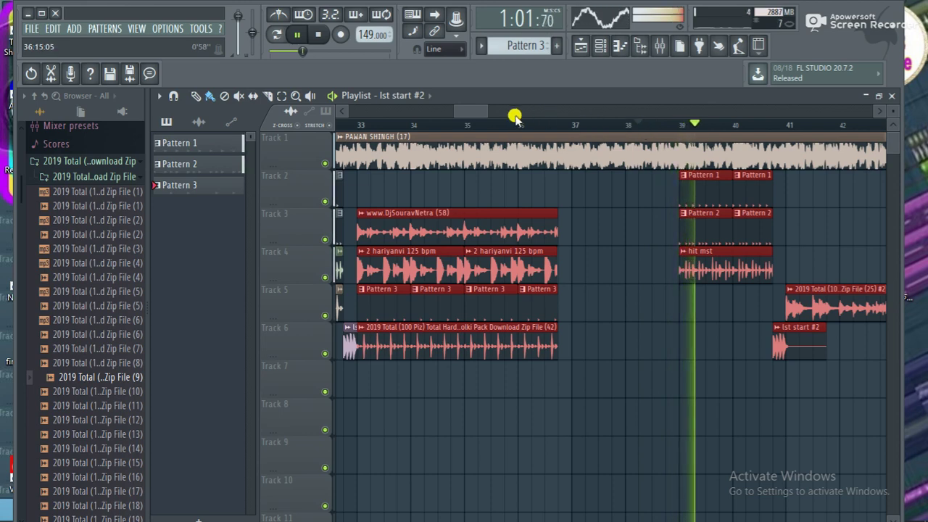
{"action": "scroll", "coordinate": [477, 116], "scroll_direction": "down", "scroll_amount": 1}
{"action": "scroll", "coordinate": [480, 115], "scroll_direction": "down", "scroll_amount": 2}
{"action": "key", "text": "space"}
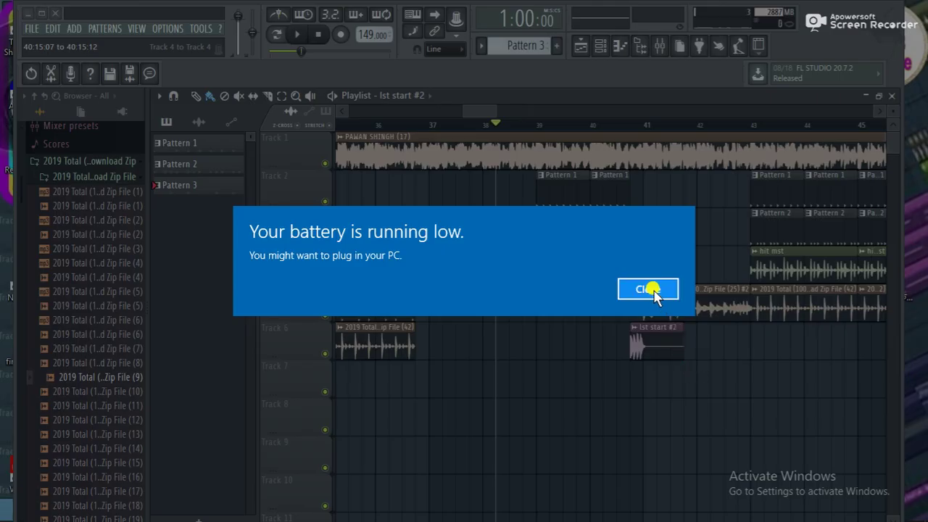
Step: Dismiss the battery notice and move the "(25) #2" loop with its "lst start #2" clip back so the loop starts at bar 37
{"action": "left_click", "coordinate": [648, 289]}
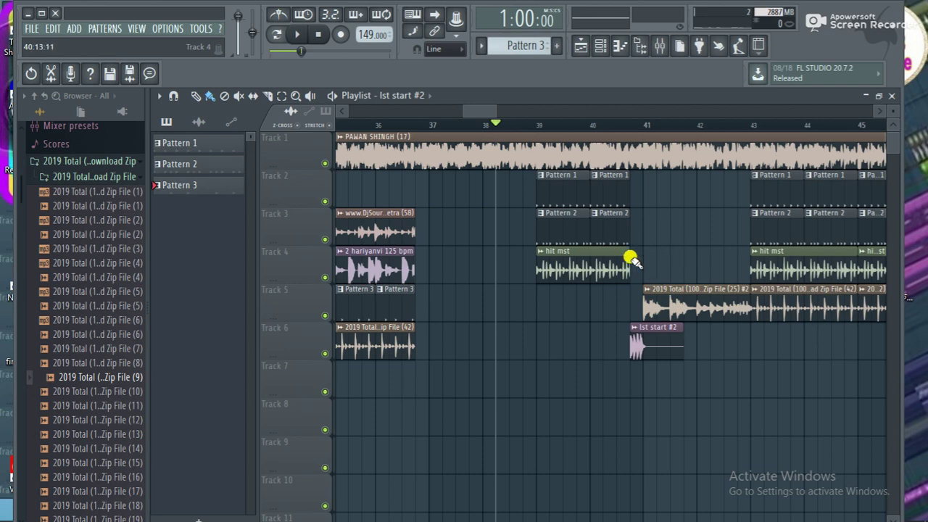
{"action": "left_click_drag", "start_coordinate": [671, 310], "coordinate": [694, 339]}
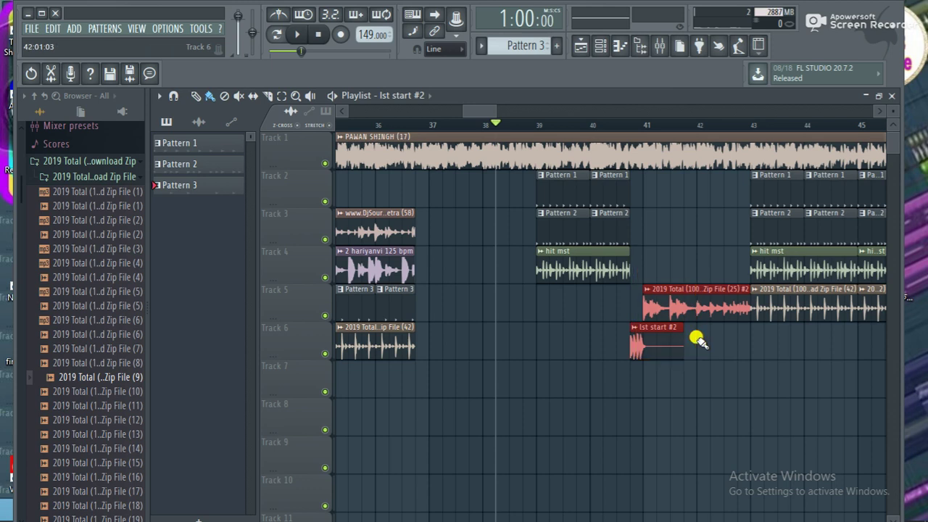
{"action": "left_click_drag", "start_coordinate": [655, 305], "coordinate": [466, 328]}
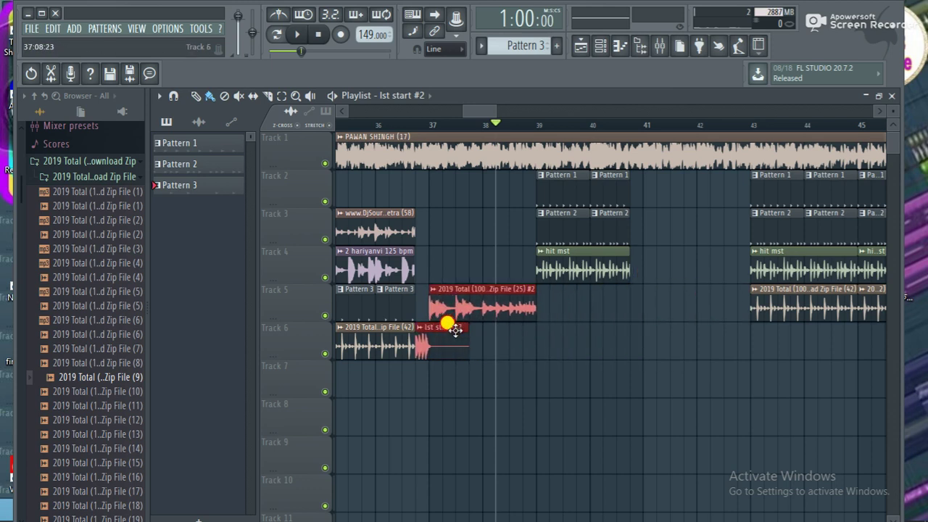
{"action": "left_click", "coordinate": [371, 121]}
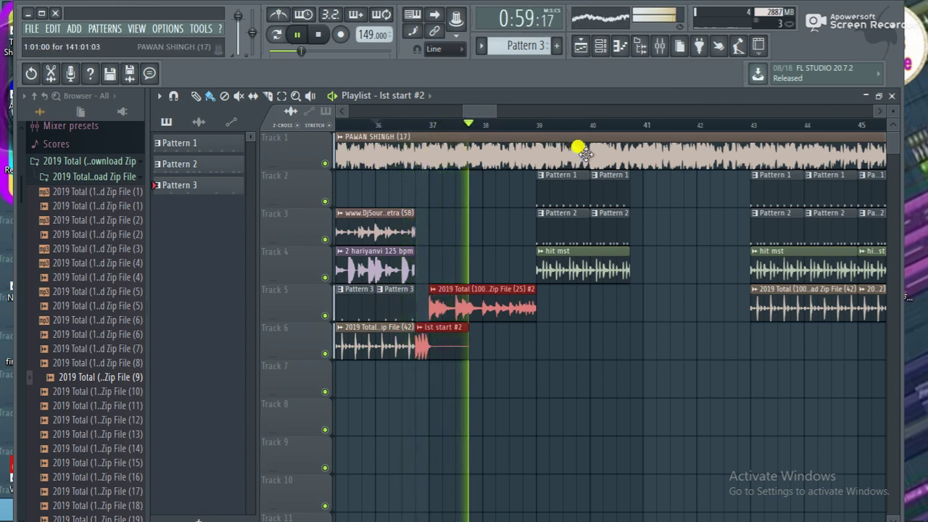
Step: Delete the leftover Pattern 1, Pattern 2 and "hit mst" clips between bars 39 and 41 on Tracks 2 to 4
{"action": "right_click", "coordinate": [614, 187]}
{"action": "right_click", "coordinate": [615, 219]}
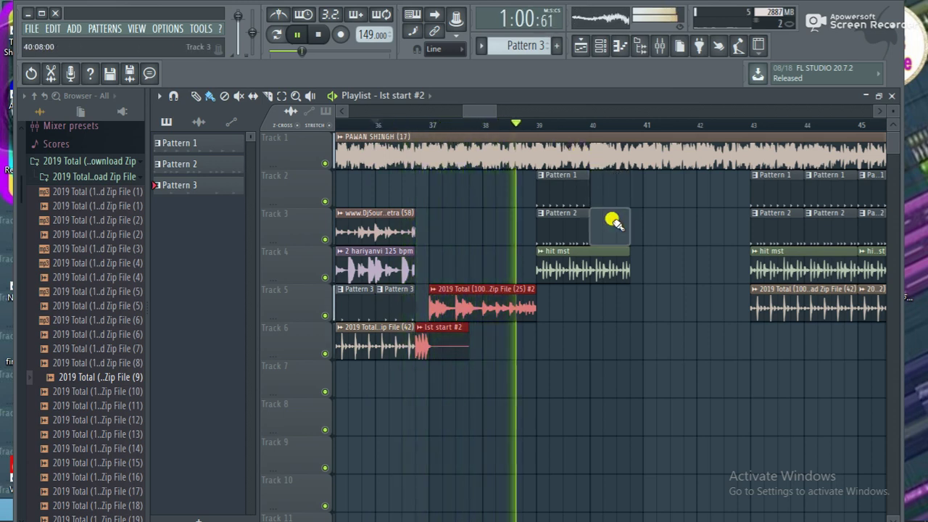
{"action": "key", "text": "space"}
{"action": "right_click", "coordinate": [555, 190]}
{"action": "right_click", "coordinate": [568, 221]}
{"action": "right_click", "coordinate": [579, 249]}
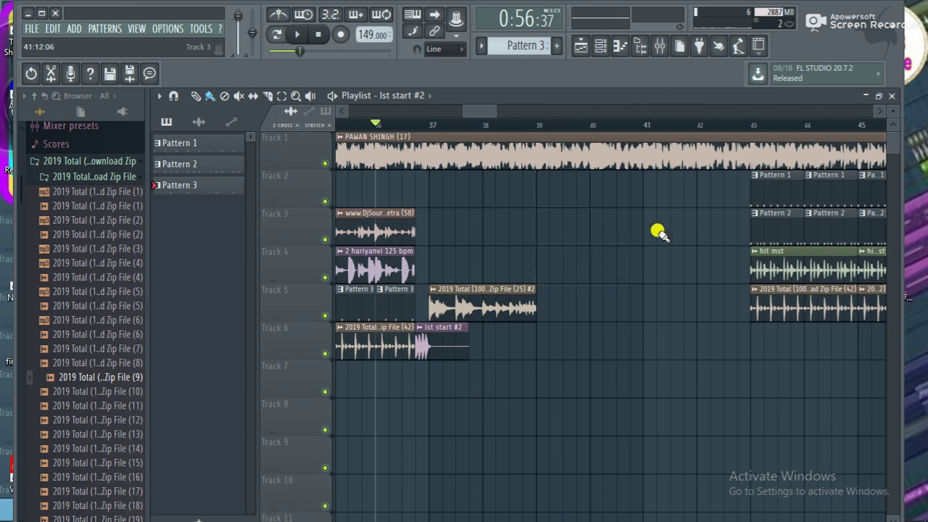
Step: Move the clips starting at bar 43 on Tracks 2 to 6 back to bar 39 and audition the join
{"action": "left_click_drag", "start_coordinate": [700, 170], "coordinate": [742, 343]}
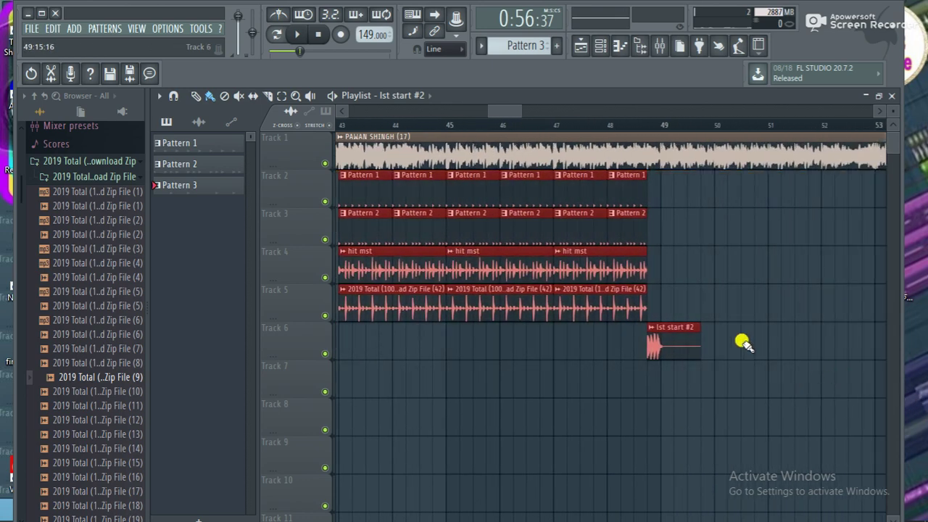
{"action": "left_click_drag", "start_coordinate": [517, 121], "coordinate": [497, 117]}
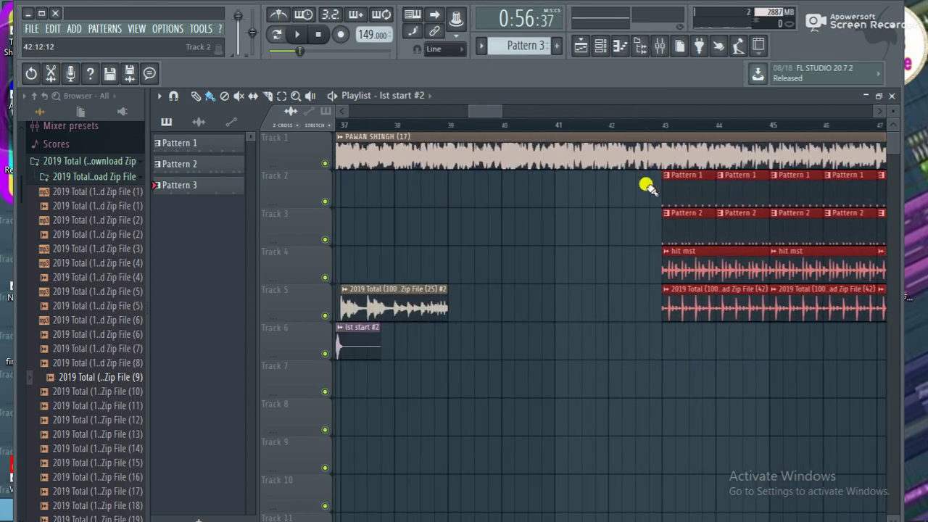
{"action": "left_click_drag", "start_coordinate": [675, 190], "coordinate": [475, 202]}
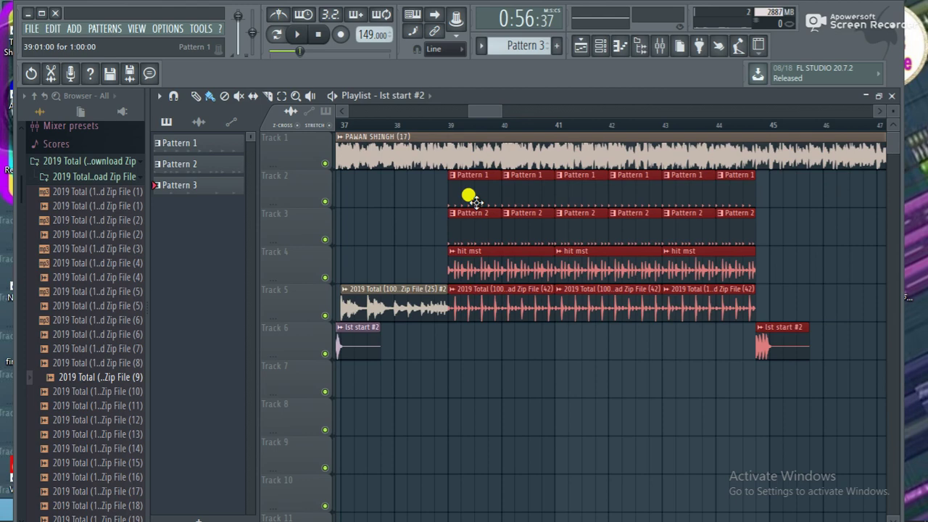
{"action": "scroll", "coordinate": [449, 125], "scroll_direction": "down", "scroll_amount": 3}
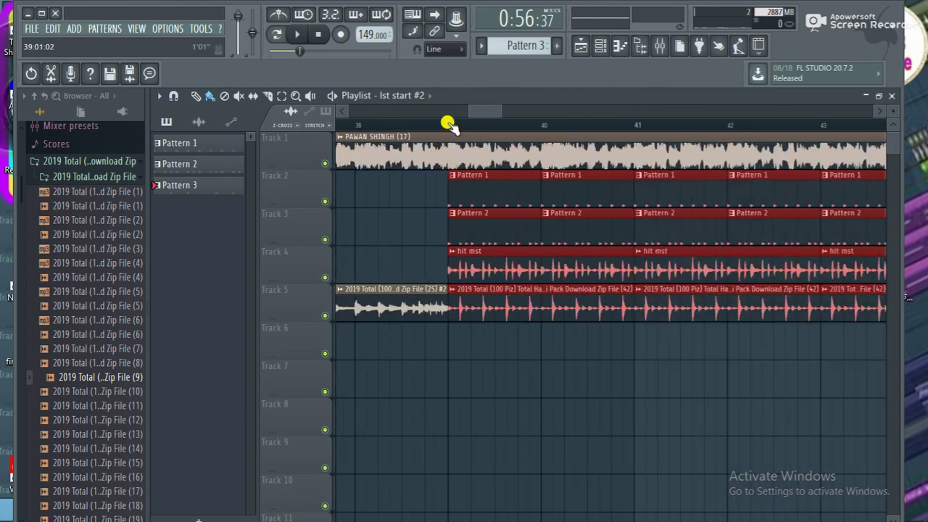
{"action": "key", "text": "space"}
{"action": "left_click_drag", "start_coordinate": [483, 112], "coordinate": [492, 112]}
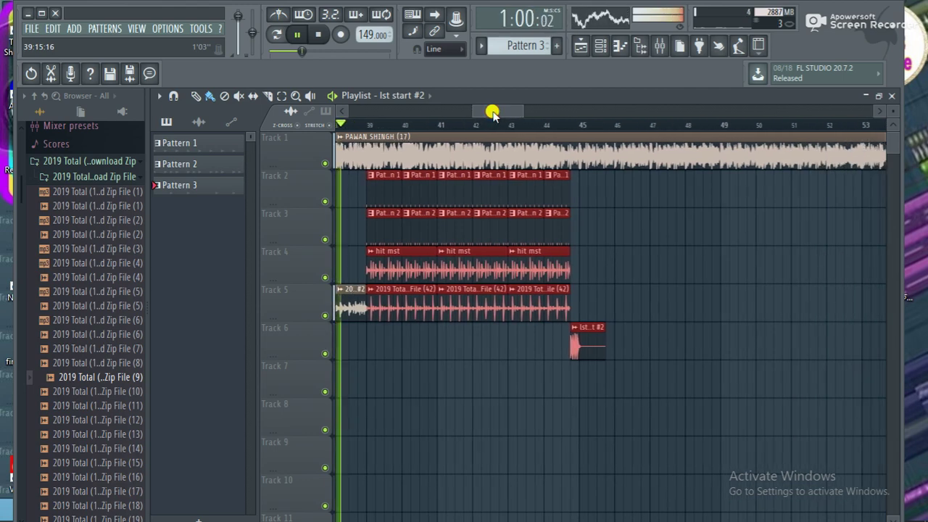
{"action": "scroll", "coordinate": [552, 126], "scroll_direction": "up", "scroll_amount": 2}
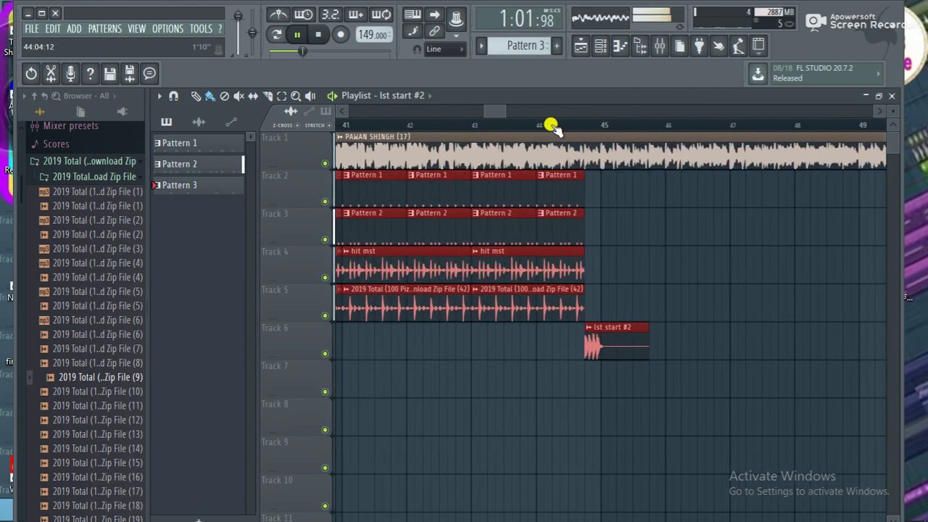
{"action": "scroll", "coordinate": [552, 126], "scroll_direction": "up", "scroll_amount": 1}
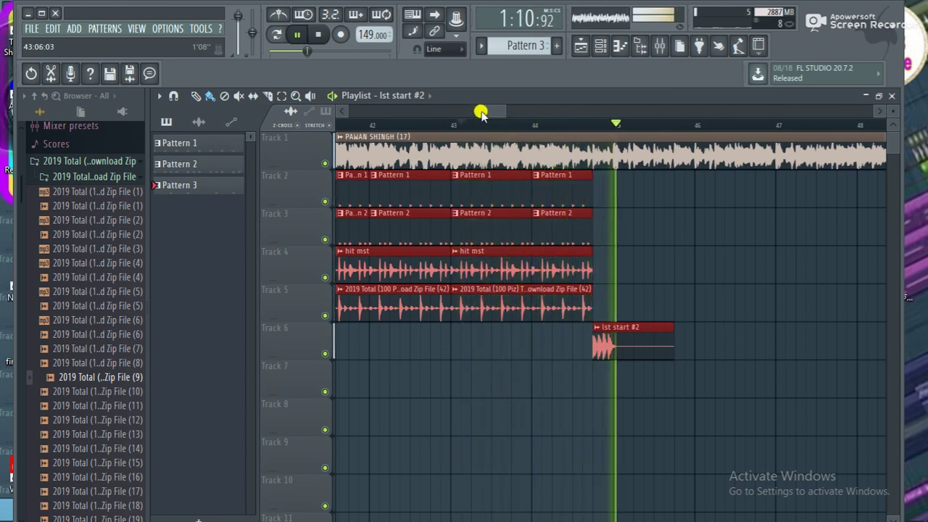
Step: Paste the copied section at bar 44 and delete its opening DjSouravNetra, "2 hariyanvi", Pattern 3 and "(42)" loop clips on Tracks 3 to 6
{"action": "mouse_move", "coordinate": [505, 111]}
{"action": "left_mouse_down"}
{"action": "mouse_move", "coordinate": [516, 110]}
{"action": "mouse_move", "coordinate": [506, 116]}
{"action": "left_mouse_up"}
{"action": "key", "text": "ctrl+v"}
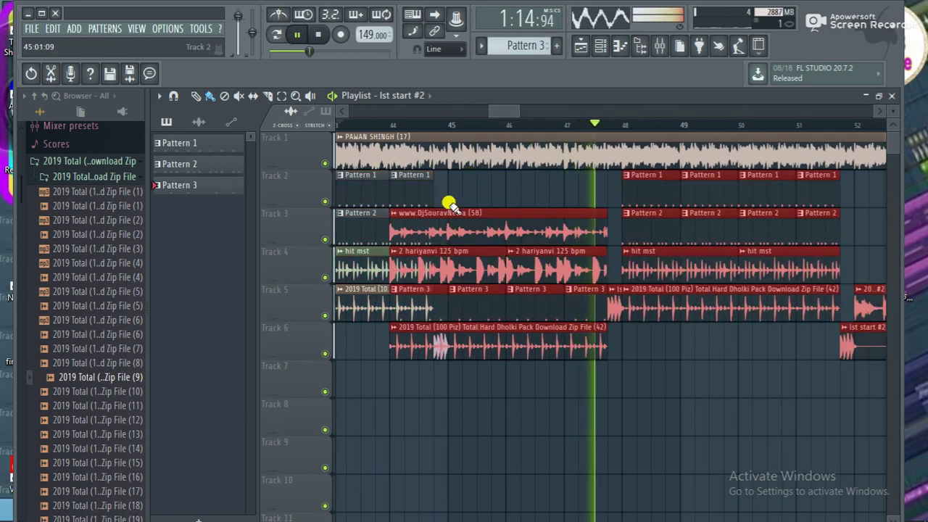
{"action": "right_click", "coordinate": [497, 217]}
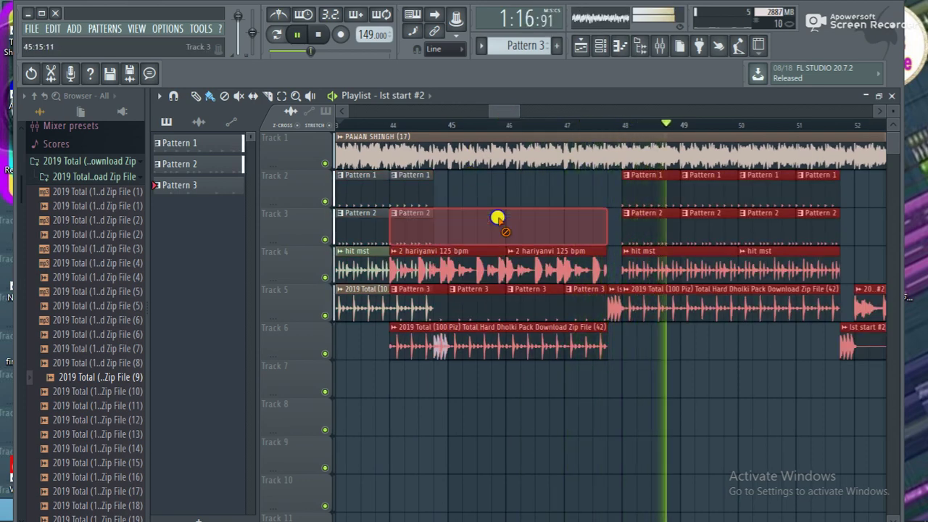
{"action": "right_click", "coordinate": [528, 263]}
{"action": "right_click", "coordinate": [553, 312]}
{"action": "right_click", "coordinate": [542, 334]}
{"action": "right_click", "coordinate": [488, 313]}
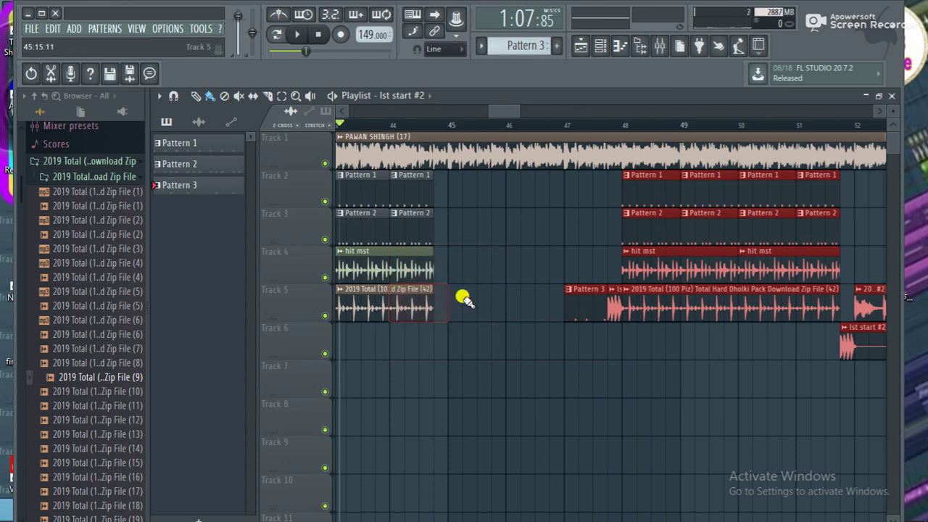
Step: Move the remaining pasted clips back so their Pattern 1 and Pattern 2 clips start at bar 45, and play the result
{"action": "left_click_drag", "start_coordinate": [615, 311], "coordinate": [448, 328]}
{"action": "key", "text": "space"}
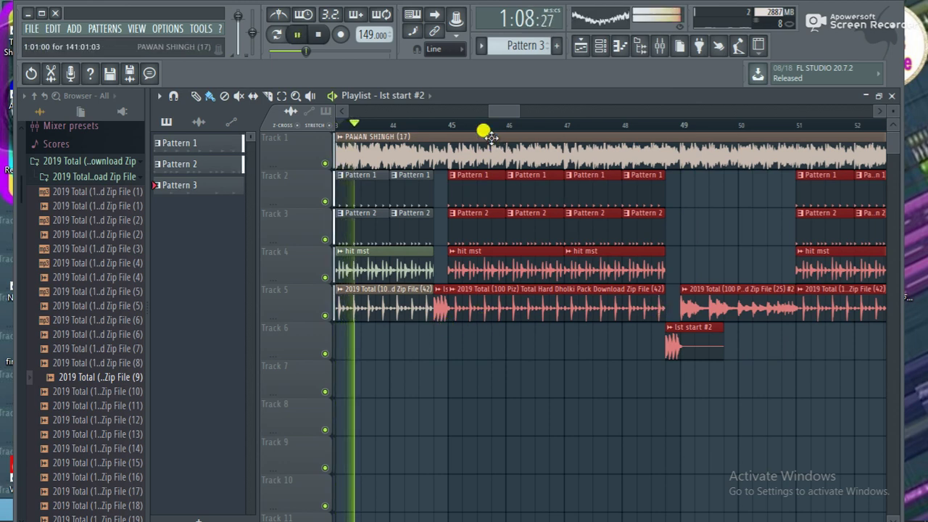
{"action": "left_click_drag", "start_coordinate": [497, 113], "coordinate": [505, 114]}
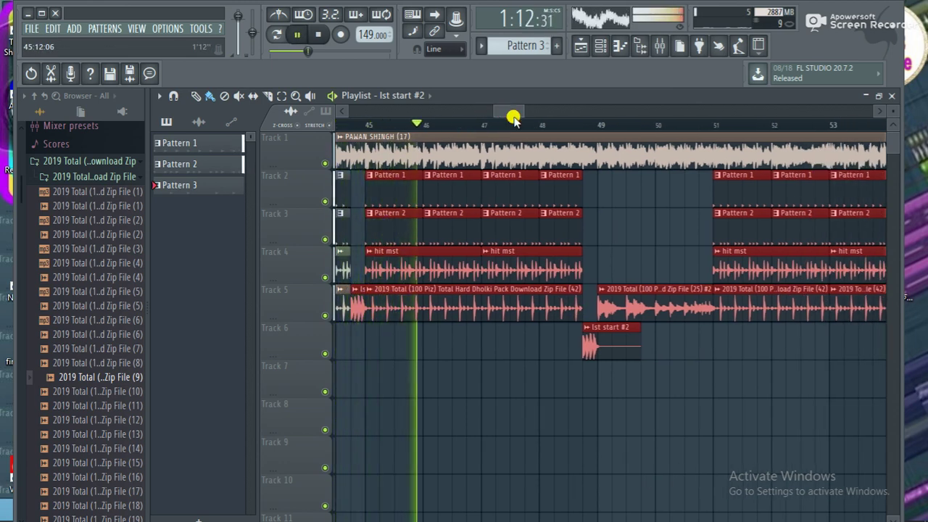
Step: Delete the two "hit mst" clips between bars 45 and 49 on Track 4 and audition the section without them
{"action": "right_click", "coordinate": [435, 274]}
{"action": "right_click", "coordinate": [487, 265]}
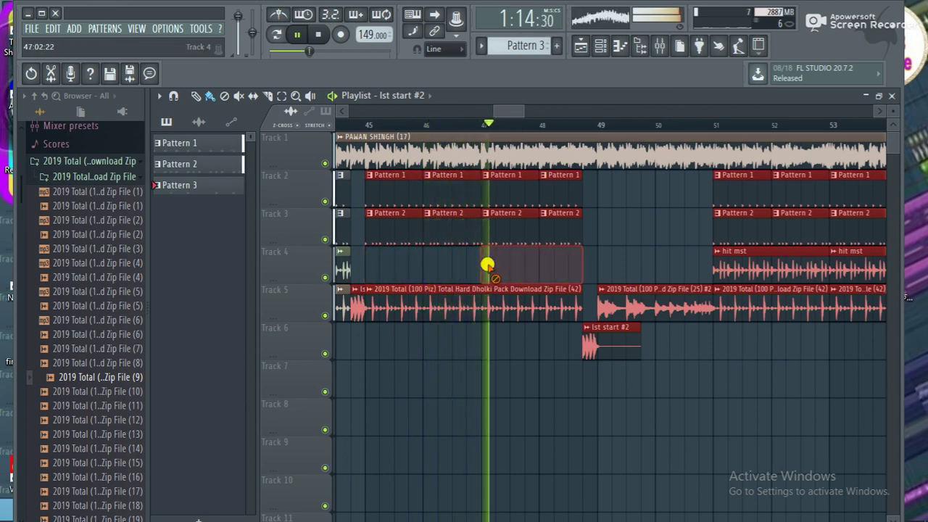
{"action": "left_click", "coordinate": [348, 127]}
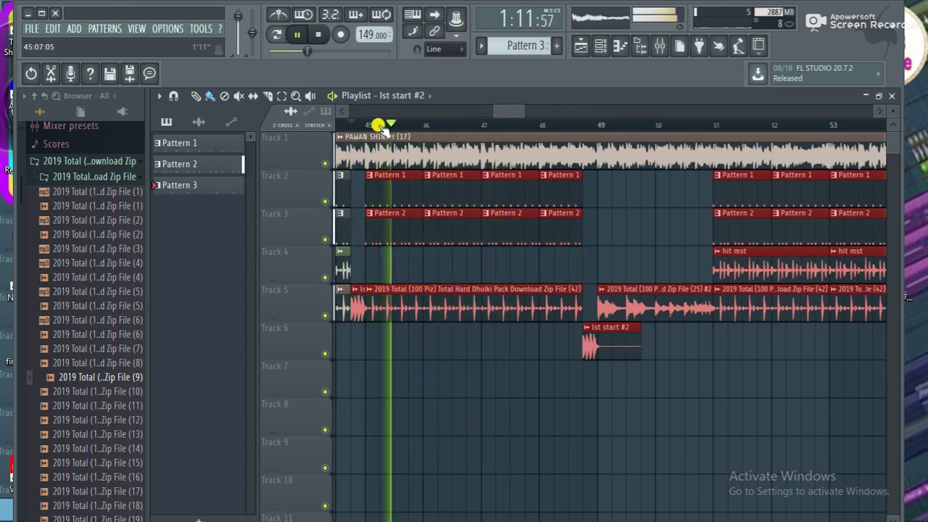
{"action": "left_click_drag", "start_coordinate": [503, 108], "coordinate": [507, 111]}
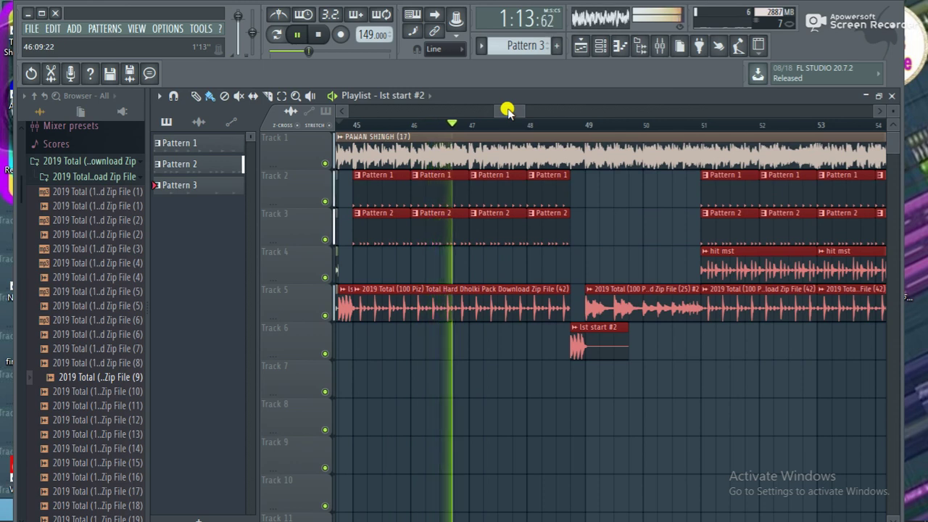
{"action": "left_click_drag", "start_coordinate": [507, 110], "coordinate": [511, 112]}
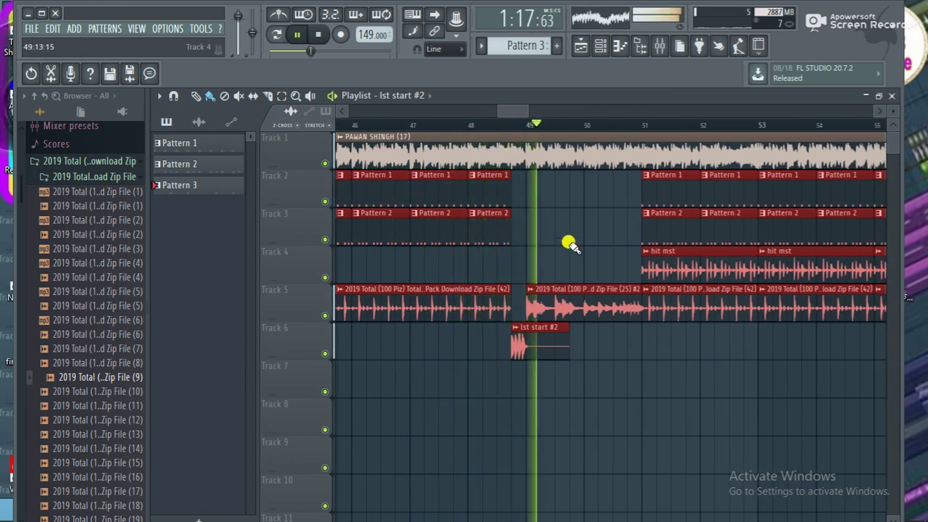
Step: Delete the "(25) #2" loop at bar 49 and move the clips starting at bar 51 on Tracks 2 to 6 back to bar 49
{"action": "right_click", "coordinate": [577, 294]}
{"action": "left_click_drag", "start_coordinate": [616, 175], "coordinate": [857, 350]}
{"action": "left_click_drag", "start_coordinate": [835, 354], "coordinate": [835, 353]}
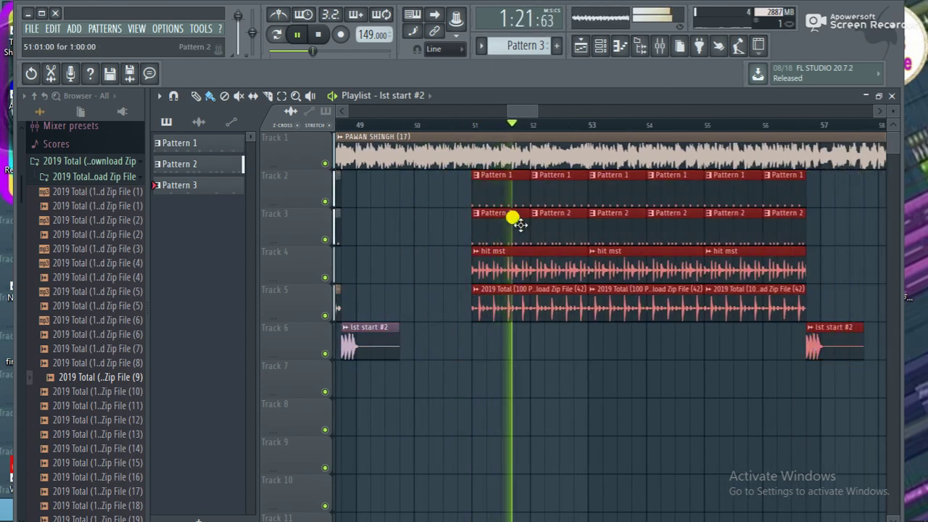
{"action": "key", "text": "space"}
{"action": "left_click_drag", "start_coordinate": [509, 194], "coordinate": [396, 192]}
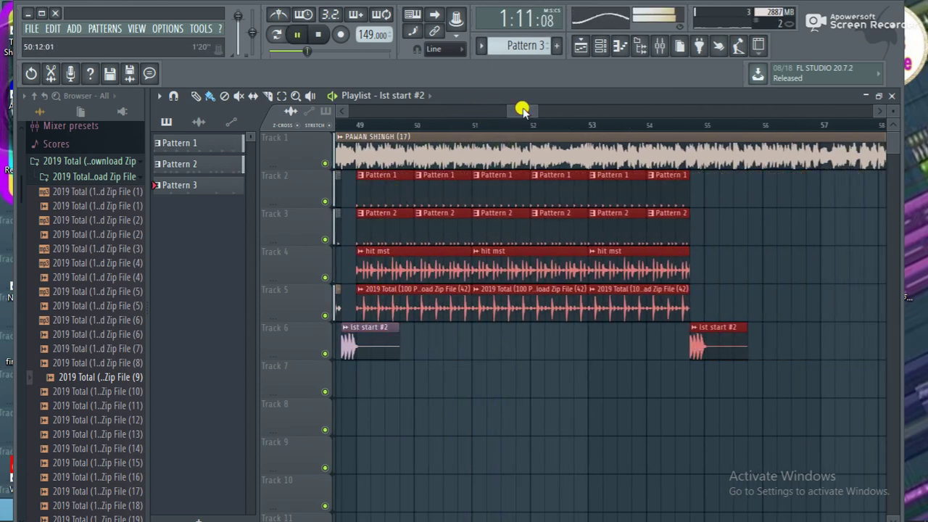
{"action": "left_click_drag", "start_coordinate": [522, 108], "coordinate": [517, 114]}
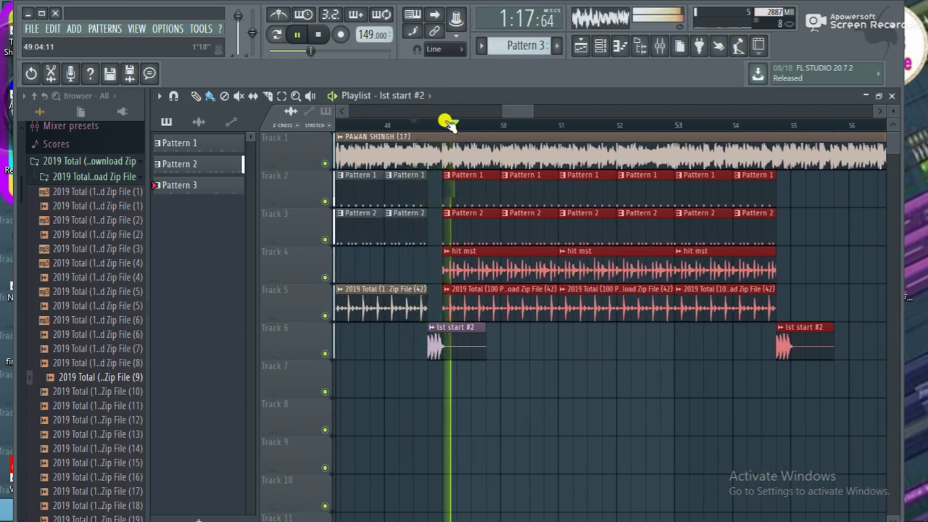
{"action": "left_click_drag", "start_coordinate": [524, 110], "coordinate": [512, 108]}
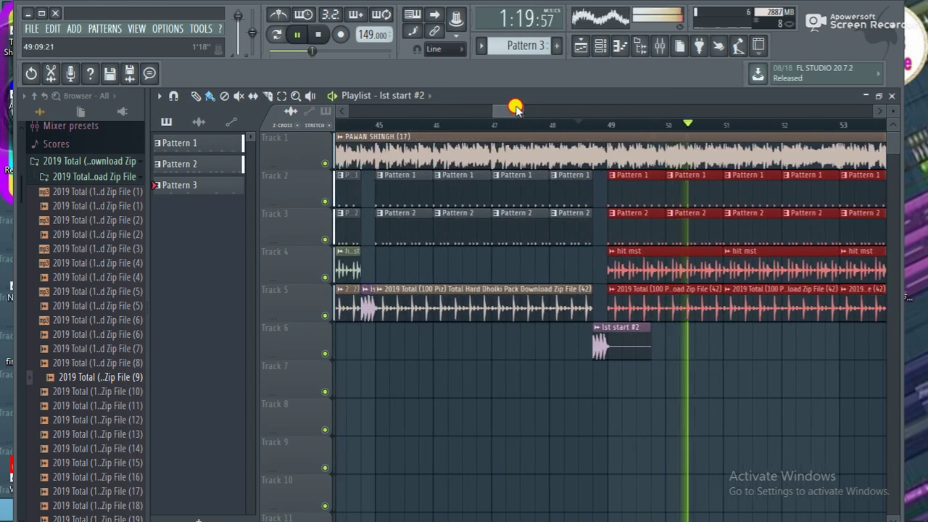
Step: Paint two "hit mst" clips on Track 4 from bar 45 and slice off the piece overlapping the gap just before bar 49
{"action": "left_click_drag", "start_coordinate": [395, 250], "coordinate": [524, 262]}
{"action": "right_click", "coordinate": [524, 261]}
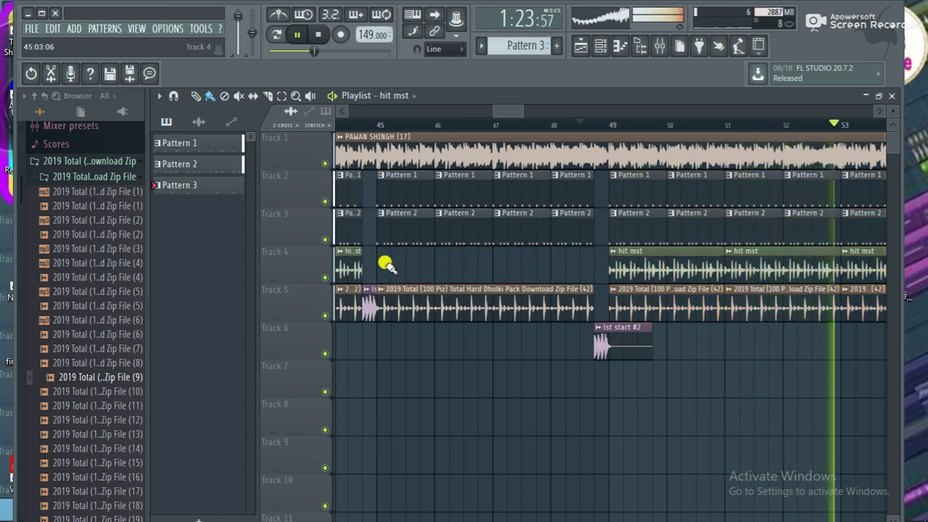
{"action": "left_click_drag", "start_coordinate": [385, 263], "coordinate": [529, 259]}
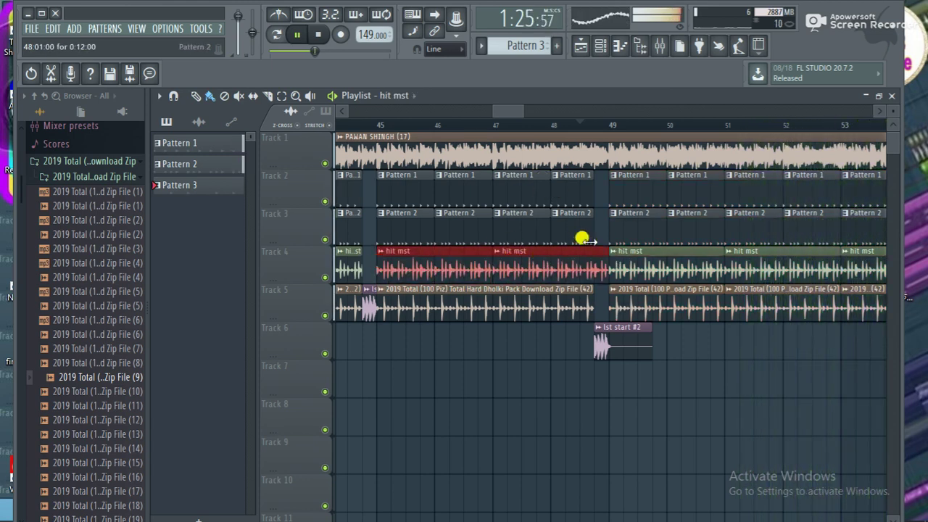
{"action": "left_click_drag", "start_coordinate": [596, 251], "coordinate": [597, 299]}
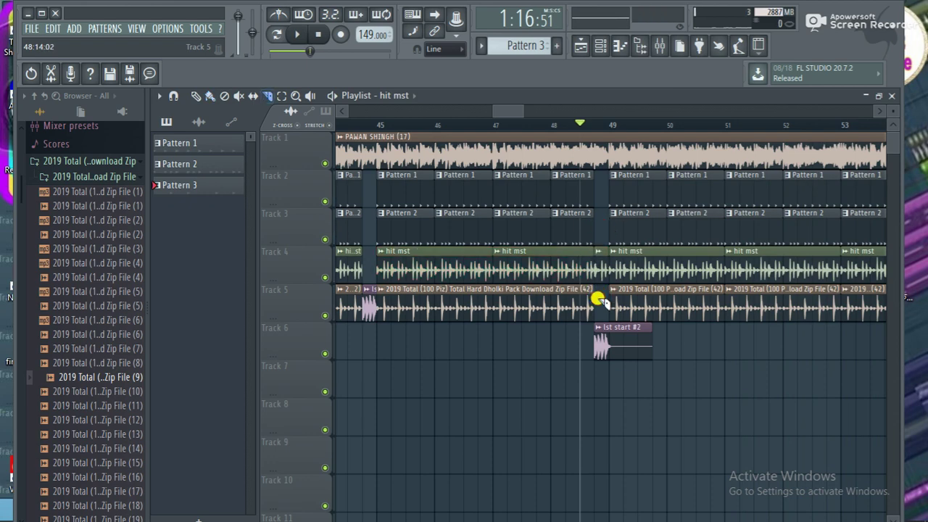
{"action": "right_click", "coordinate": [613, 253]}
{"action": "right_click", "coordinate": [603, 256]}
{"action": "key", "text": "space"}
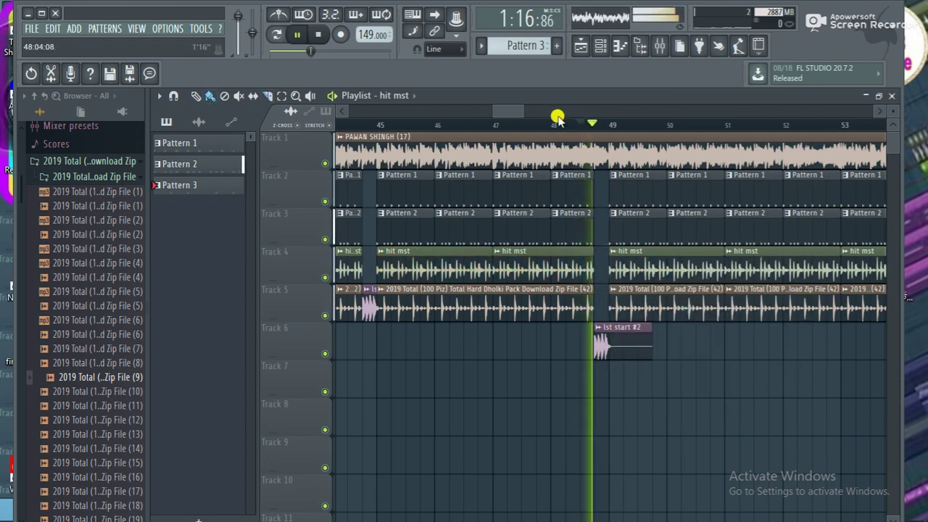
Step: Move the "lst start #2" fill to just before bar 53, cut out the Track 2 to 5 clip slices above it, and audition it
{"action": "left_click_drag", "start_coordinate": [522, 111], "coordinate": [527, 112]}
{"action": "left_click", "coordinate": [518, 124]}
{"action": "left_click", "coordinate": [438, 117]}
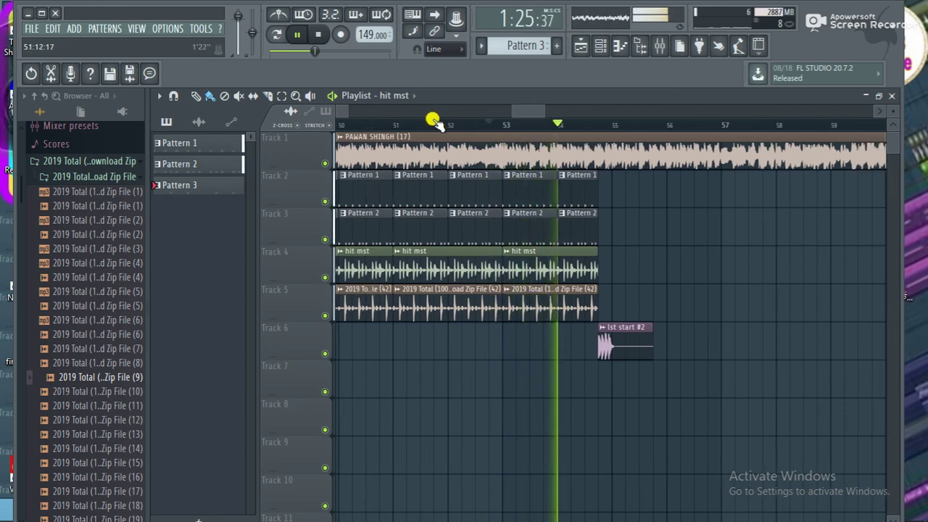
{"action": "left_click", "coordinate": [436, 124]}
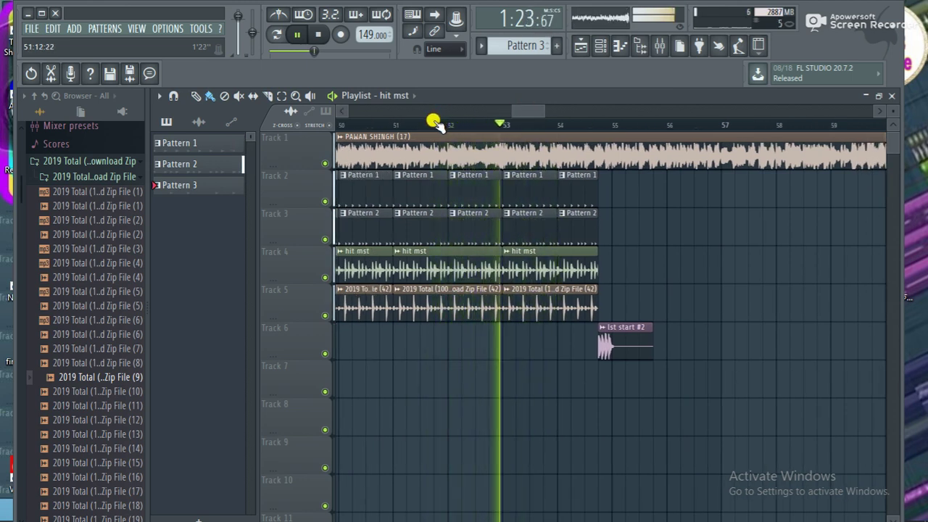
{"action": "key", "text": "space"}
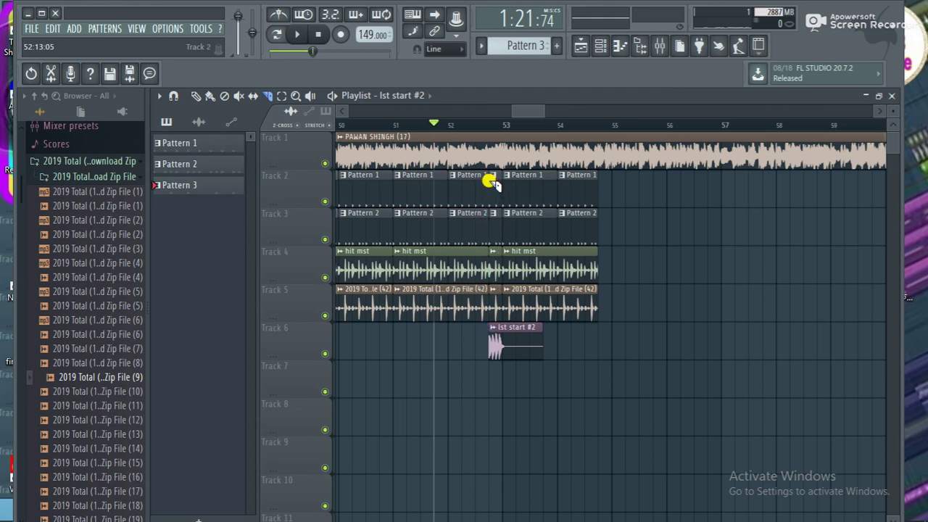
{"action": "right_click", "coordinate": [492, 260]}
{"action": "left_click", "coordinate": [493, 277]}
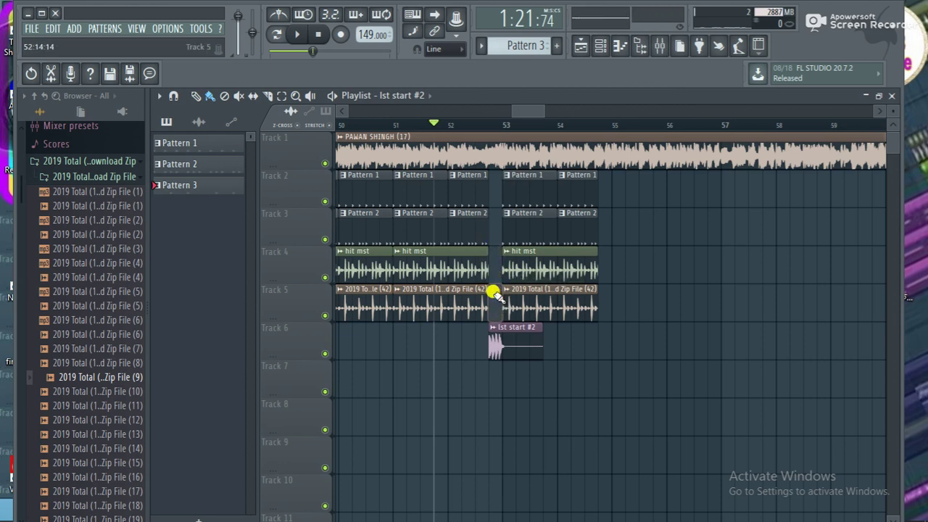
{"action": "key", "text": "space"}
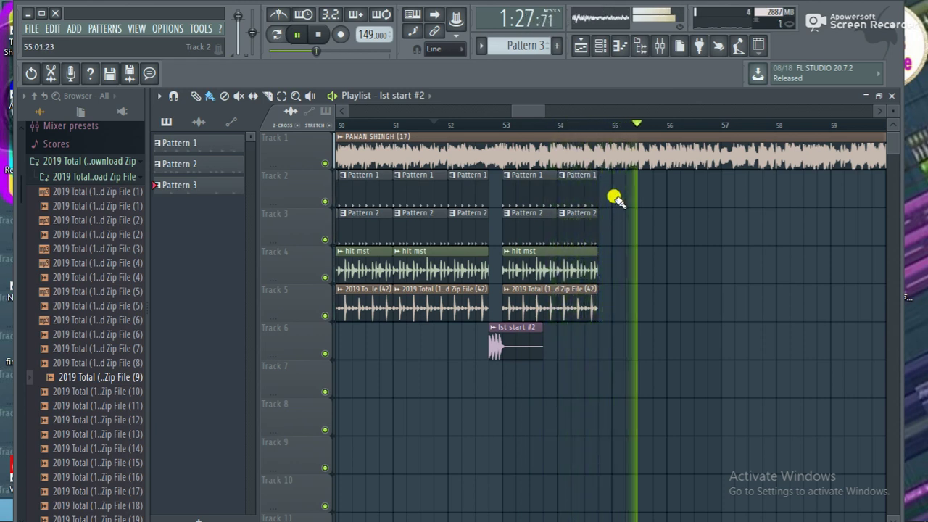
Step: Delete the Pattern 1, Pattern 2, "hit mst" and "(42)" loop clips between bars 53 and 55 on Tracks 2 to 5
{"action": "right_click", "coordinate": [586, 198]}
{"action": "right_click", "coordinate": [533, 196]}
{"action": "right_click", "coordinate": [523, 224]}
{"action": "right_click", "coordinate": [574, 229]}
{"action": "right_click", "coordinate": [546, 259]}
{"action": "right_click", "coordinate": [550, 302]}
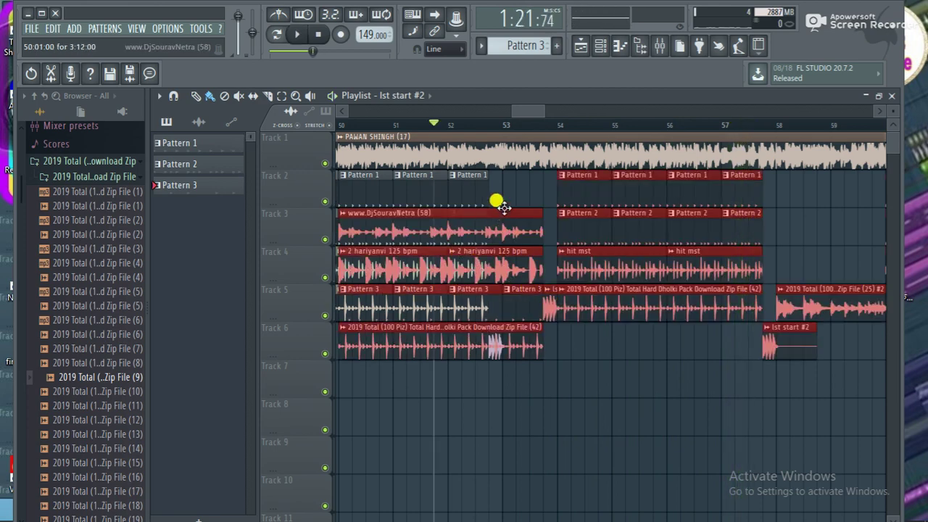
Step: Remove the newly pasted section's opening clips before its short fill on Tracks 3 to 6, move the rest to start its patterns at bar 53, and audition
{"action": "right_click", "coordinate": [509, 226]}
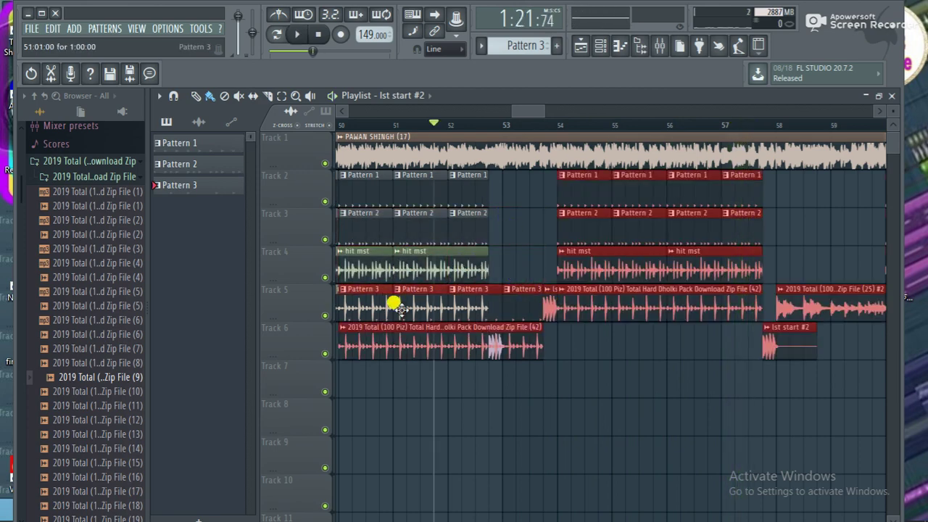
{"action": "right_click", "coordinate": [369, 341]}
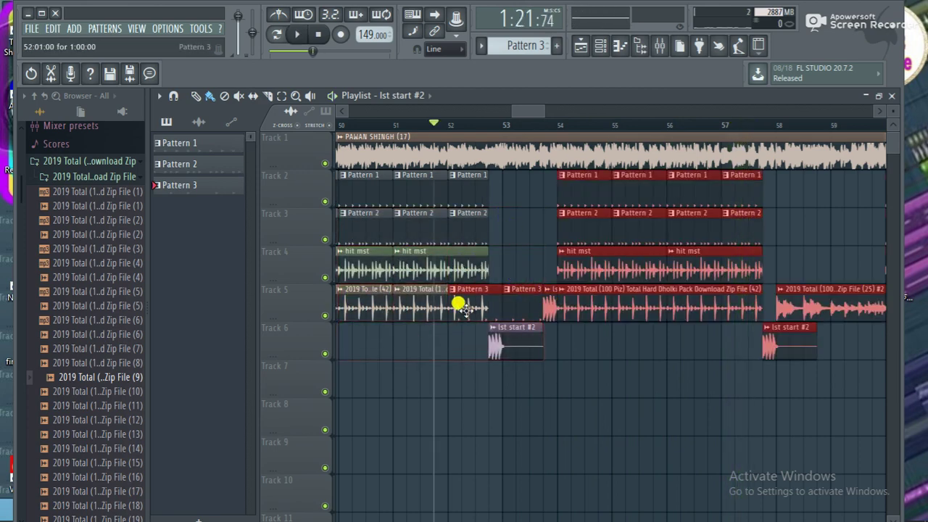
{"action": "mouse_move", "coordinate": [527, 112]}
{"action": "left_mouse_down"}
{"action": "mouse_move", "coordinate": [519, 115]}
{"action": "mouse_move", "coordinate": [527, 116]}
{"action": "left_mouse_up"}
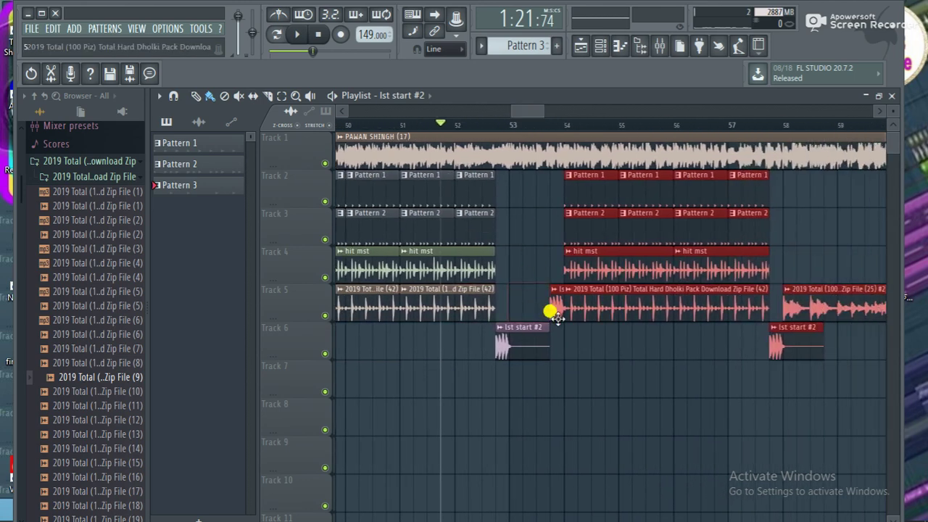
{"action": "left_click_drag", "start_coordinate": [582, 320], "coordinate": [529, 297]}
{"action": "key", "text": "space"}
{"action": "left_click_drag", "start_coordinate": [521, 112], "coordinate": [542, 113]}
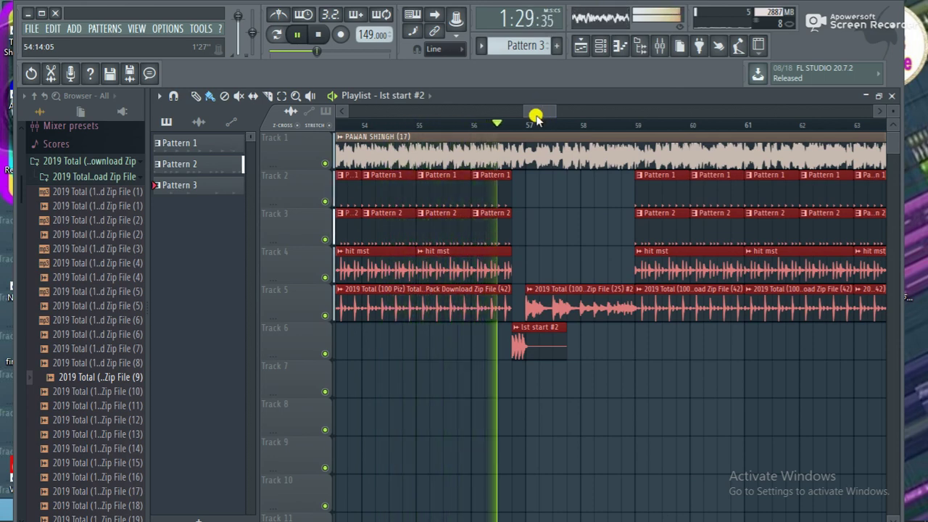
{"action": "left_click", "coordinate": [358, 432]}
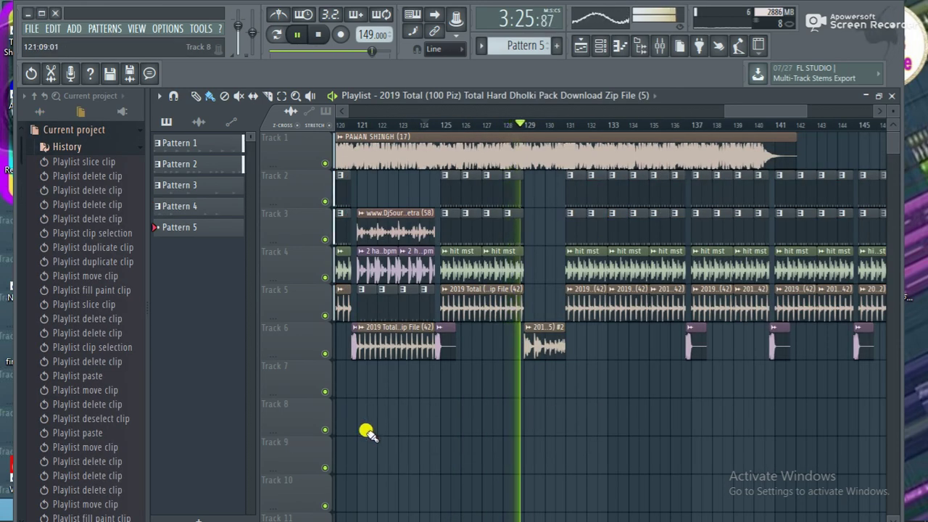
Step: Delete the leftover loop, pattern and fill clips past the song's end, from bar 141 onward, and audition the section around bar 137
{"action": "left_click_drag", "start_coordinate": [806, 114], "coordinate": [814, 116]}
{"action": "mouse_move", "coordinate": [607, 189]}
{"action": "left_mouse_down"}
{"action": "mouse_move", "coordinate": [764, 194]}
{"action": "mouse_move", "coordinate": [793, 203]}
{"action": "mouse_move", "coordinate": [807, 222]}
{"action": "mouse_move", "coordinate": [623, 235]}
{"action": "mouse_move", "coordinate": [600, 247]}
{"action": "mouse_move", "coordinate": [611, 268]}
{"action": "mouse_move", "coordinate": [737, 257]}
{"action": "mouse_move", "coordinate": [775, 281]}
{"action": "mouse_move", "coordinate": [675, 310]}
{"action": "mouse_move", "coordinate": [601, 312]}
{"action": "mouse_move", "coordinate": [681, 335]}
{"action": "left_mouse_up"}
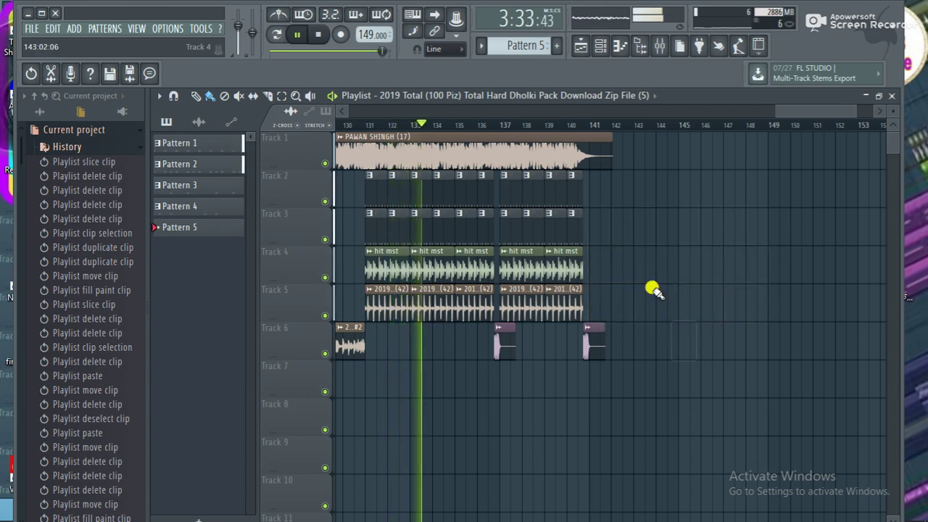
{"action": "left_click", "coordinate": [545, 125]}
{"action": "left_click", "coordinate": [476, 124]}
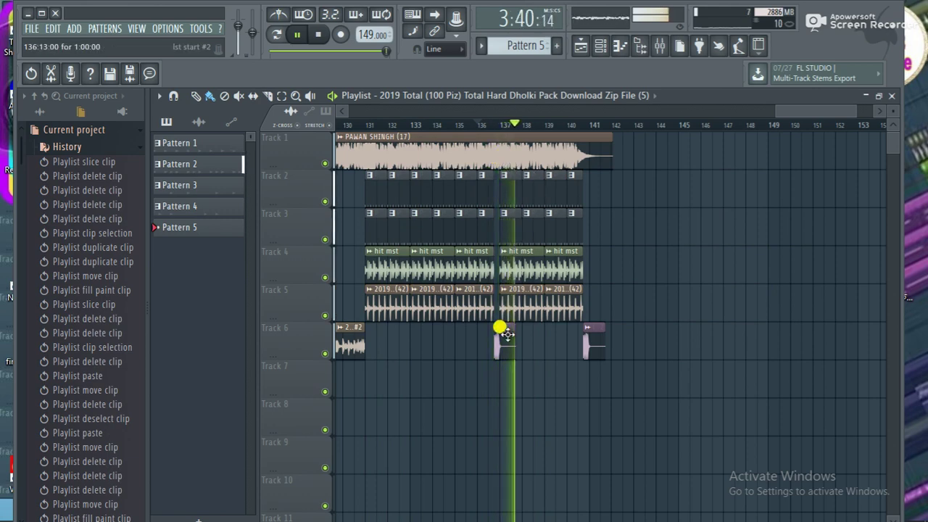
Step: Extend the Pattern 1 and Pattern 2 clips across the gap before bar 137 and delete the "lst start #2" fill there on Track 6
{"action": "left_click_drag", "start_coordinate": [813, 114], "coordinate": [780, 114]}
{"action": "scroll", "coordinate": [761, 123], "scroll_direction": "up", "scroll_amount": 5}
{"action": "scroll", "coordinate": [676, 111], "scroll_direction": "up", "scroll_amount": 4}
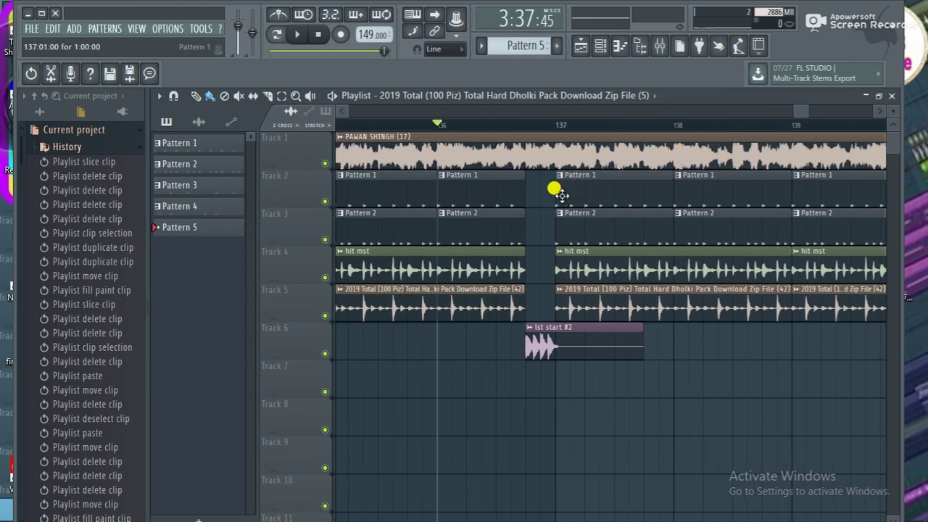
{"action": "key", "text": "space"}
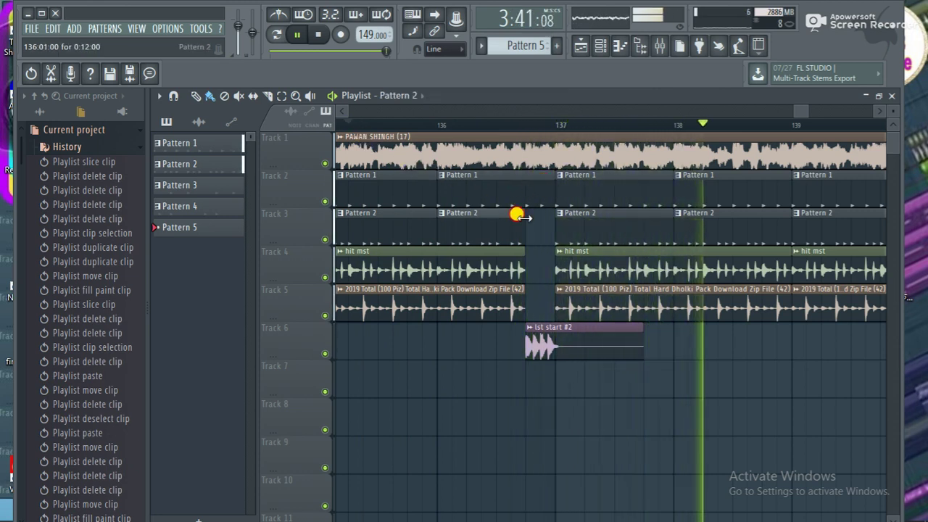
{"action": "mouse_move", "coordinate": [529, 254]}
{"action": "left_mouse_down"}
{"action": "mouse_move", "coordinate": [517, 256]}
{"action": "mouse_move", "coordinate": [540, 257]}
{"action": "left_mouse_up"}
{"action": "right_click", "coordinate": [533, 337]}
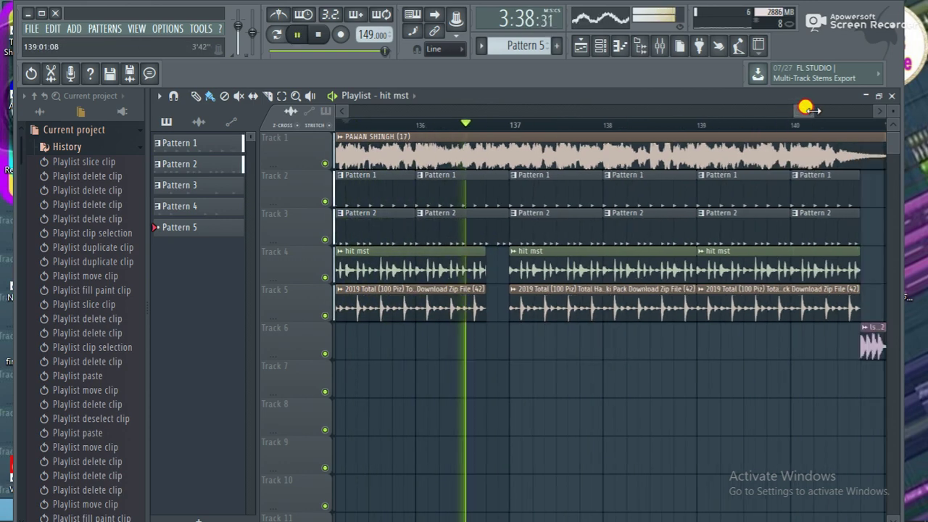
{"action": "left_click_drag", "start_coordinate": [803, 109], "coordinate": [808, 109]}
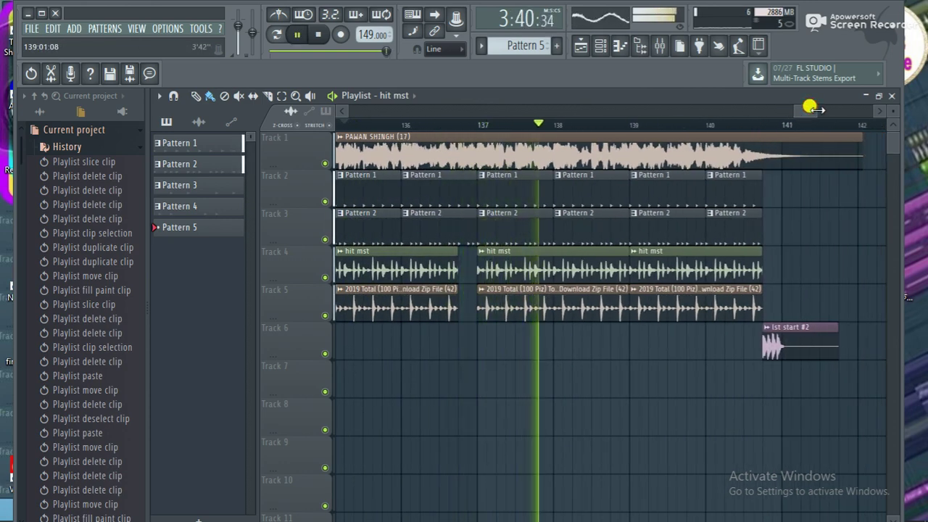
Step: Place a "hit mst" clip on Track 6, keep only the slice filling the gap just before bar 137, and audition it
{"action": "key", "text": "space"}
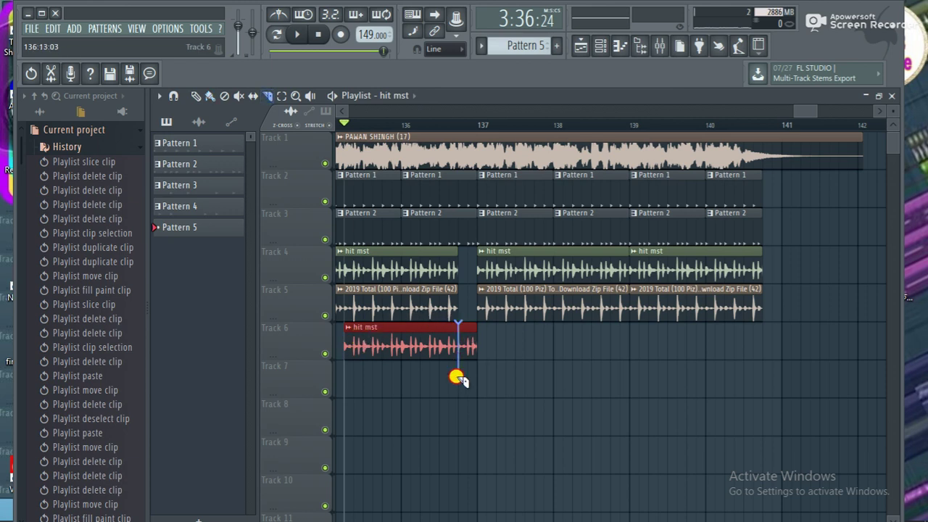
{"action": "right_click", "coordinate": [433, 353]}
{"action": "key", "text": "space"}
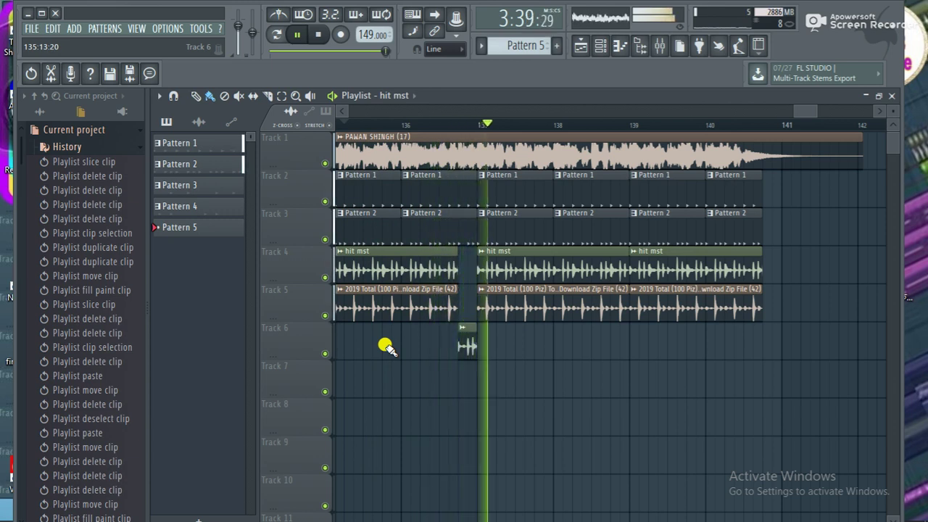
Step: Place the dholki (42) loop on Track 7 and keep only its slice in the gap just before bar 137, then audition it
{"action": "left_click", "coordinate": [478, 290]}
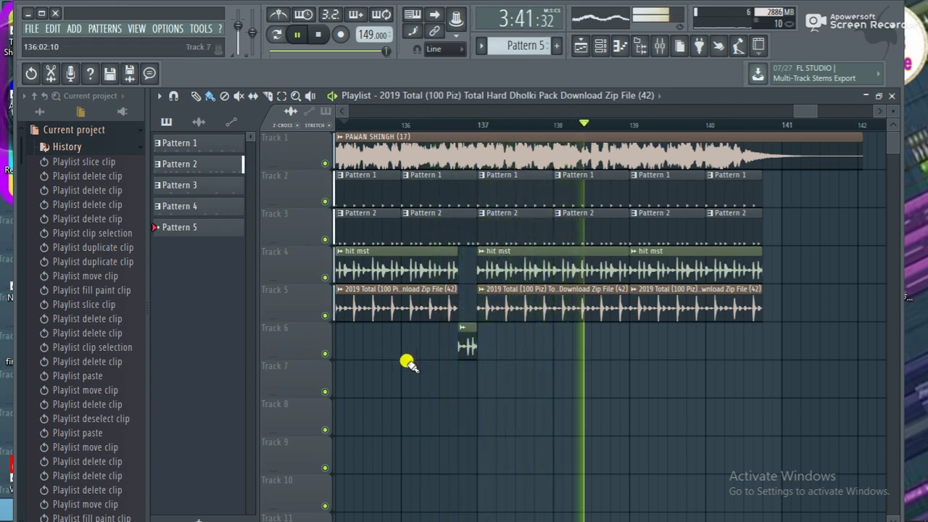
{"action": "left_click", "coordinate": [413, 372]}
{"action": "left_click_drag", "start_coordinate": [415, 373], "coordinate": [355, 369]}
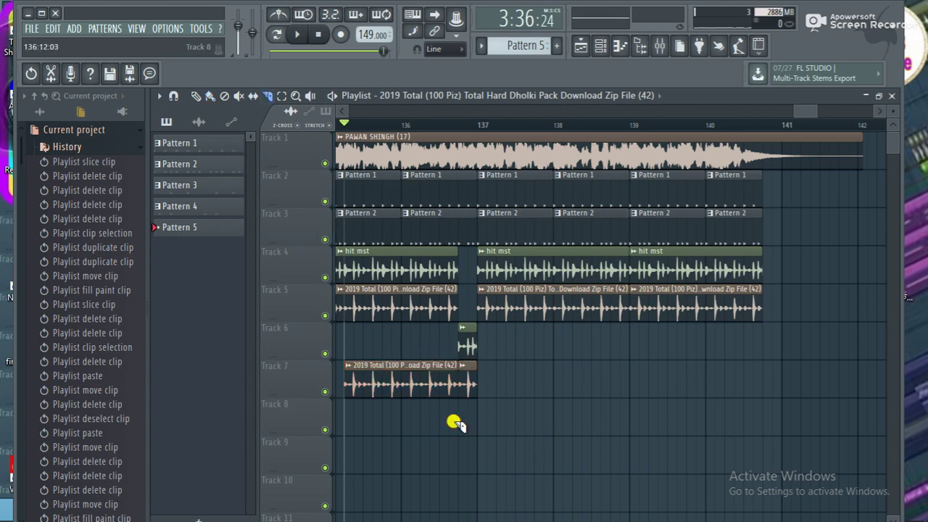
{"action": "right_click", "coordinate": [425, 374]}
{"action": "key", "text": "space"}
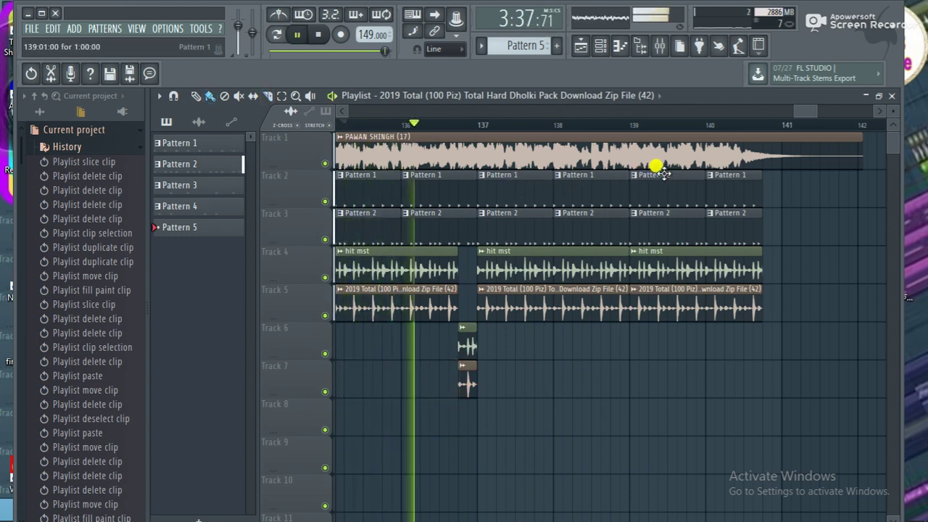
Step: Place the "lst start #2" fill on Track 6 at 140:13, where the last loops end, and audition the ending
{"action": "left_click_drag", "start_coordinate": [809, 116], "coordinate": [814, 116]}
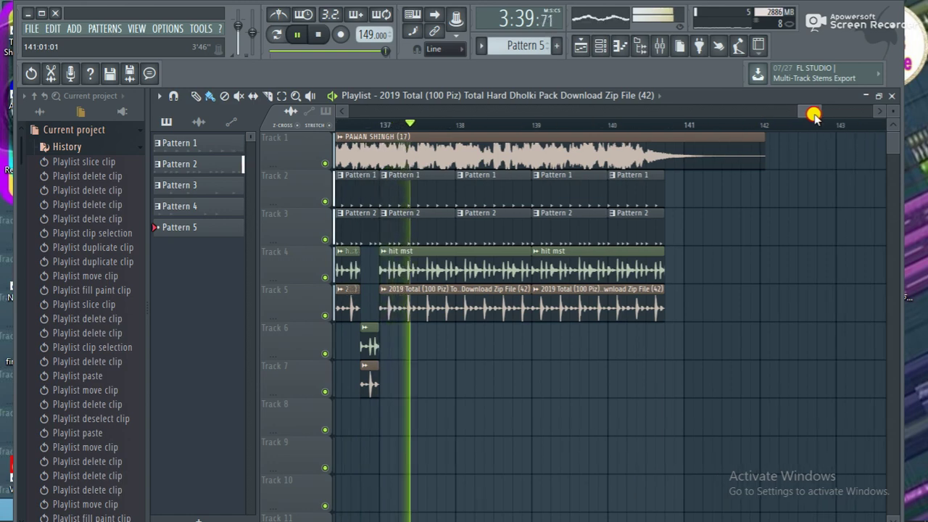
{"action": "left_click", "coordinate": [500, 96]}
{"action": "left_click", "coordinate": [408, 223]}
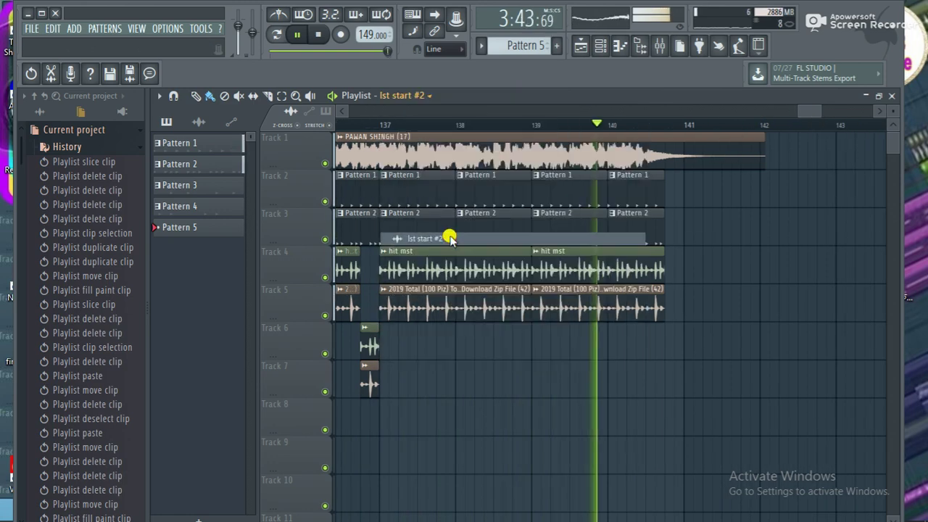
{"action": "left_click", "coordinate": [662, 333]}
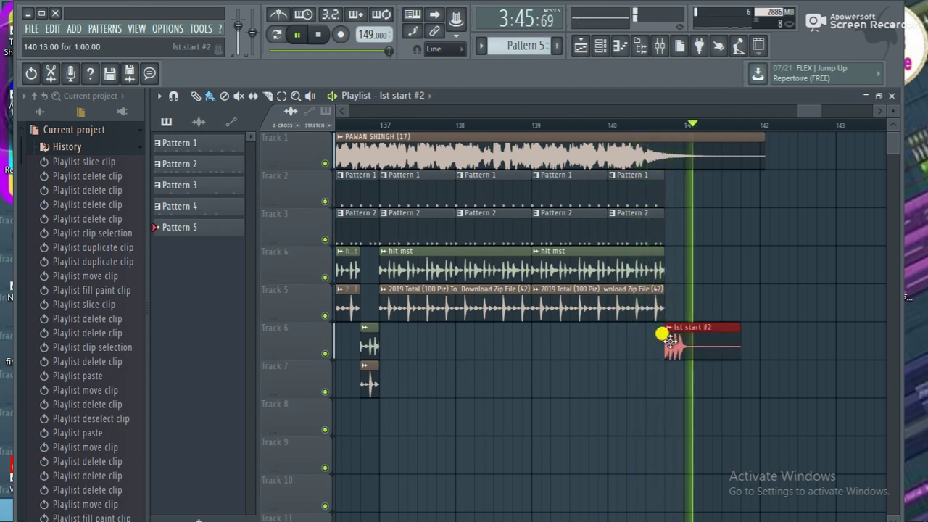
{"action": "key", "text": "space"}
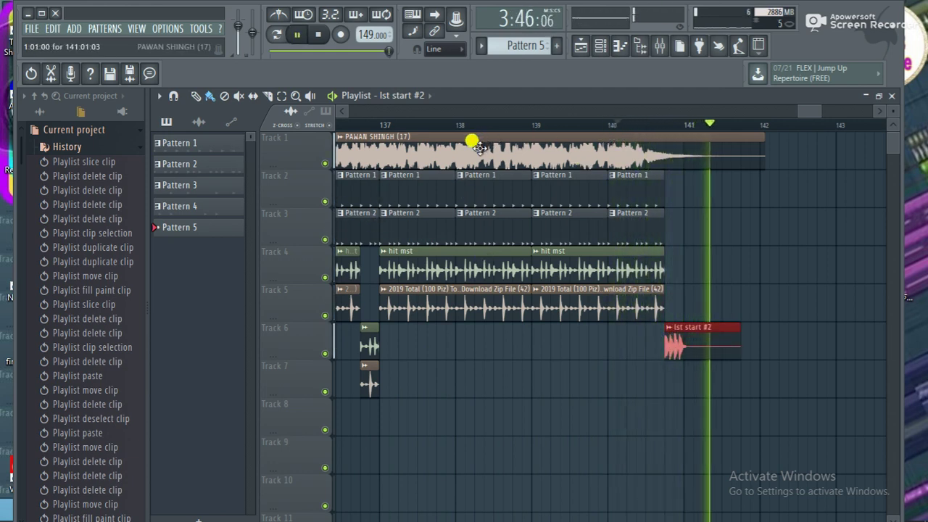
Step: Cut the last clips on Tracks 2 to 5 back to 140:09 and place "star HOLAK-105-intro-01" from the "start" folder there on Track 6
{"action": "key", "text": "space"}
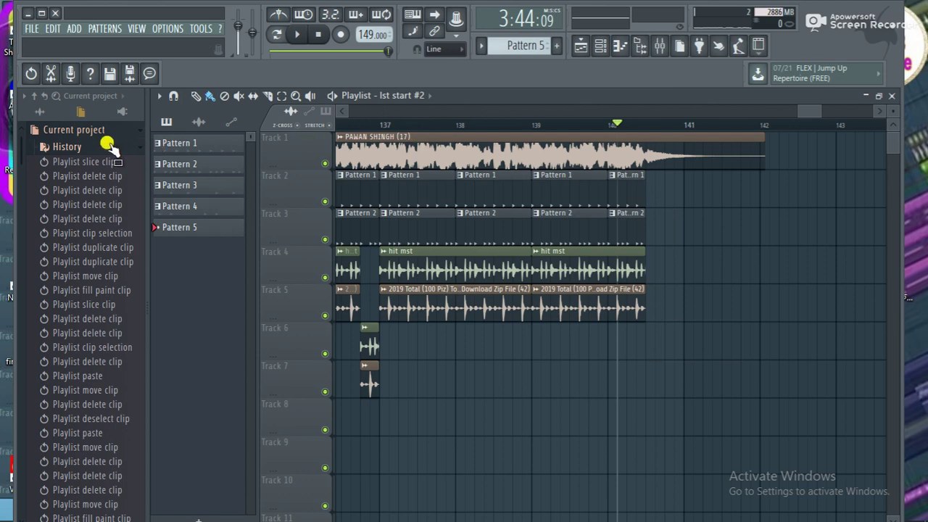
{"action": "left_click", "coordinate": [48, 114]}
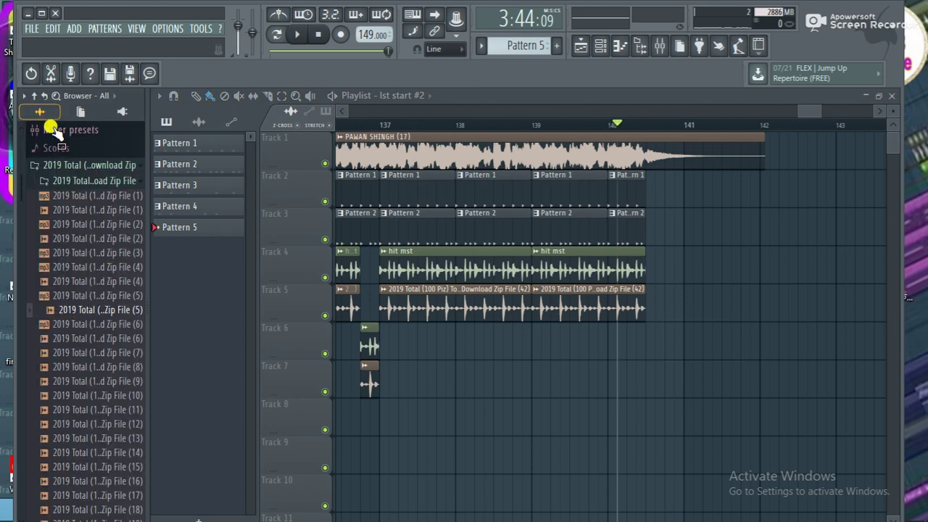
{"action": "left_click", "coordinate": [75, 164]}
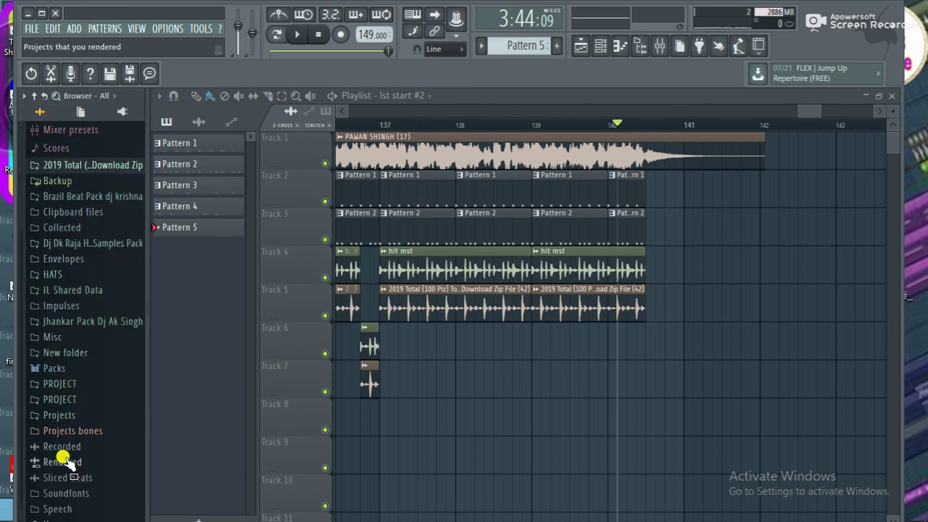
{"action": "left_click", "coordinate": [67, 248]}
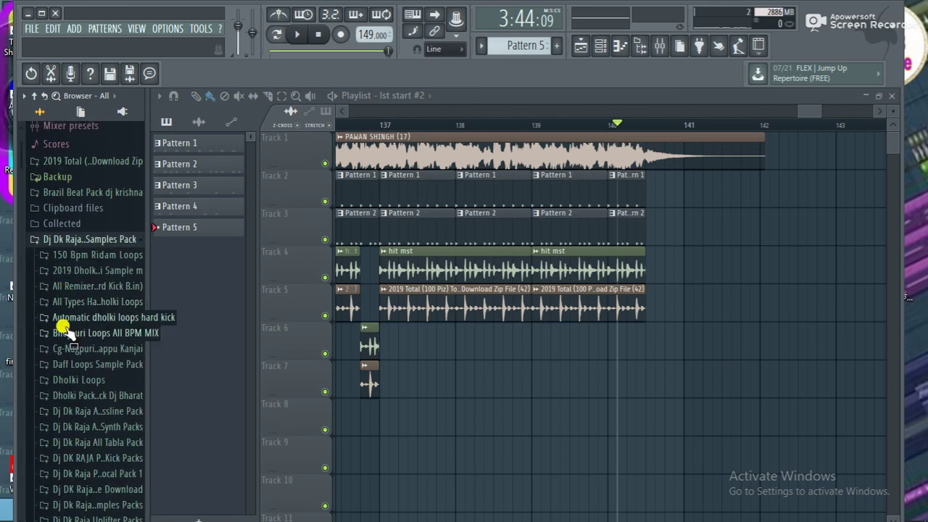
{"action": "scroll", "coordinate": [62, 380], "scroll_direction": "down", "scroll_amount": 5}
{"action": "left_click", "coordinate": [62, 447]}
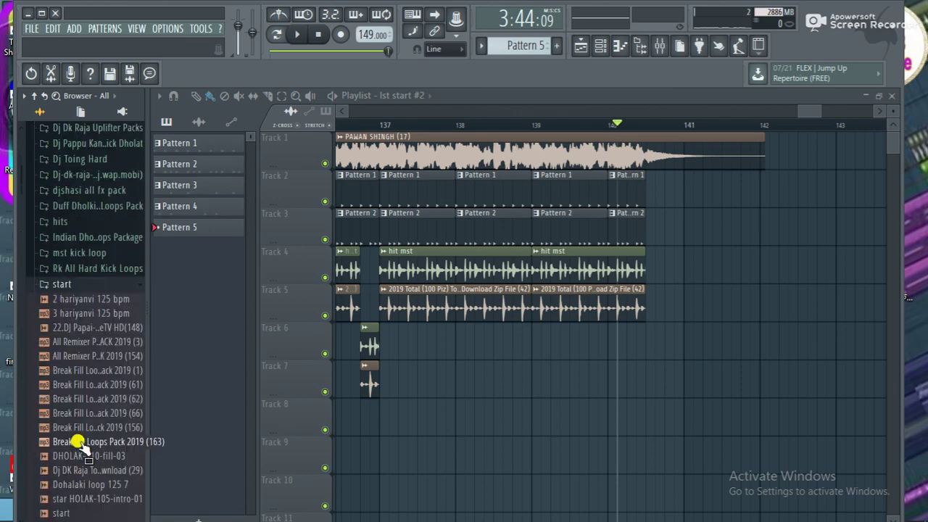
{"action": "left_click", "coordinate": [116, 324]}
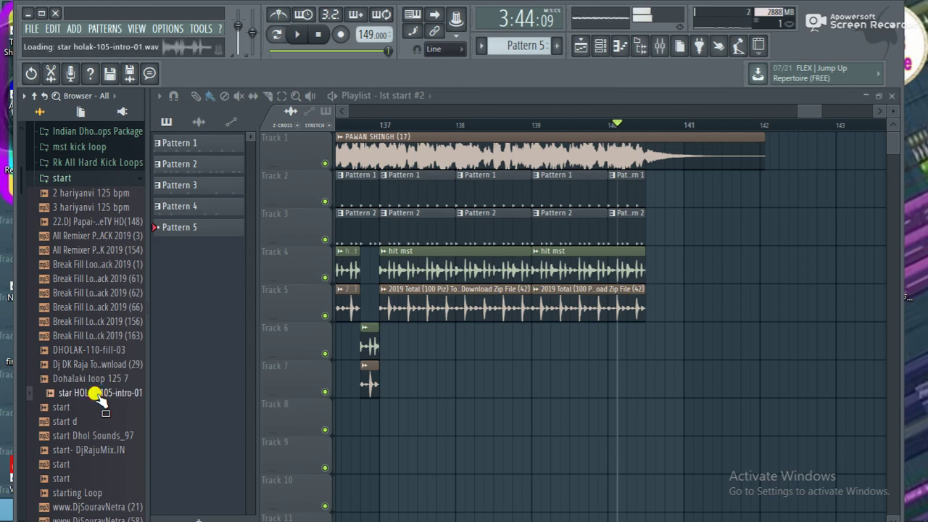
{"action": "left_click_drag", "start_coordinate": [645, 344], "coordinate": [645, 327]}
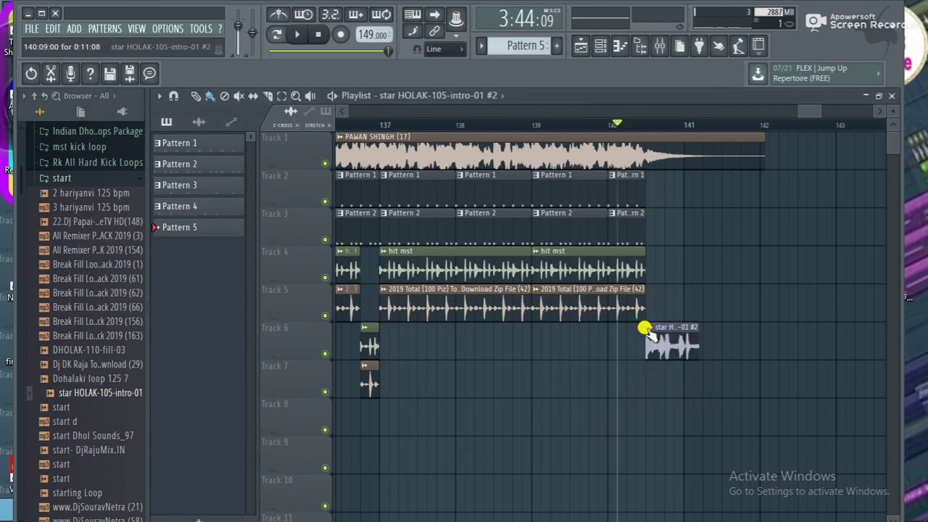
Step: Fit the "star HOLAK-105-intro-01" clip to the project tempo, choosing the tempo range that starts at 75 BPM
{"action": "right_click", "coordinate": [644, 328]}
{"action": "left_click", "coordinate": [705, 385]}
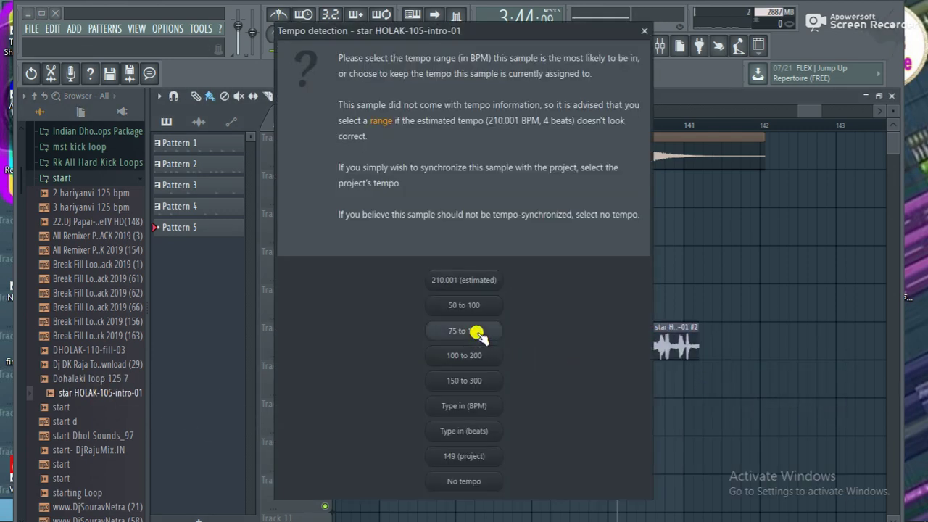
{"action": "left_click", "coordinate": [463, 331]}
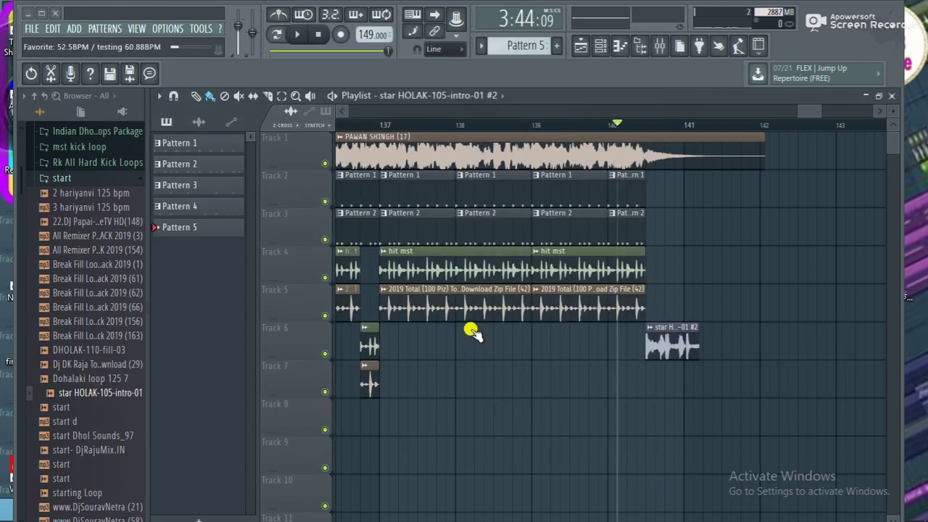
Step: Find "Dj Dk Raja Uplifter Packs (5)" in the uplifter packs folder and place it on Track 7 near the end fill
{"action": "left_click", "coordinate": [80, 178]}
{"action": "left_click", "coordinate": [78, 178]}
{"action": "left_click", "coordinate": [80, 178]}
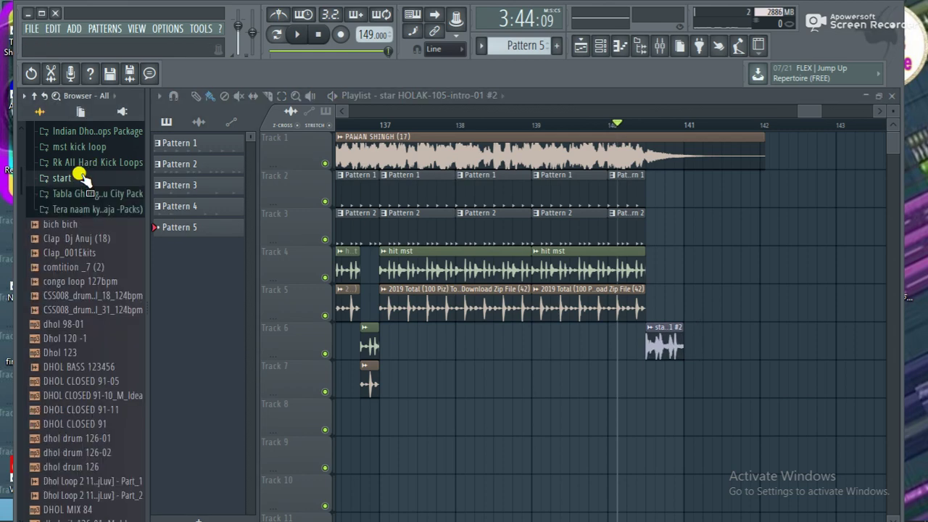
{"action": "scroll", "coordinate": [82, 176], "scroll_direction": "up", "scroll_amount": 6}
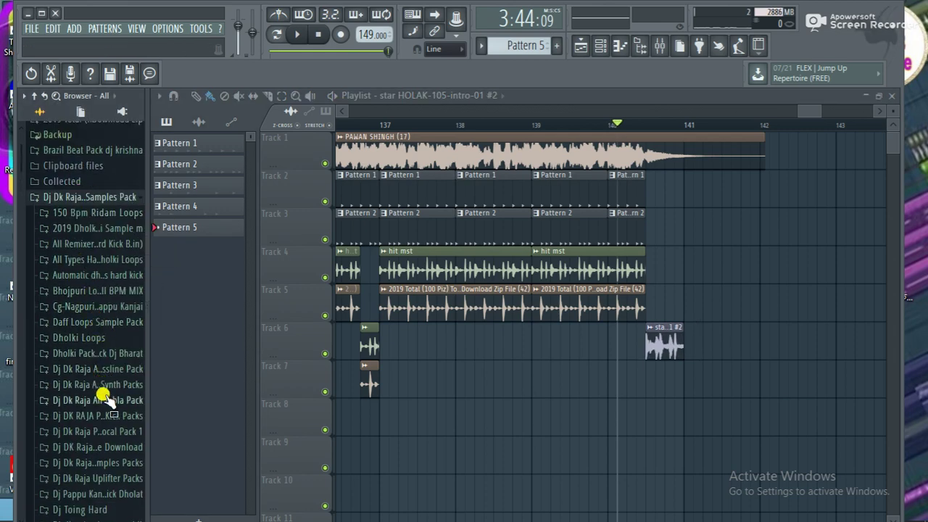
{"action": "left_click", "coordinate": [108, 466]}
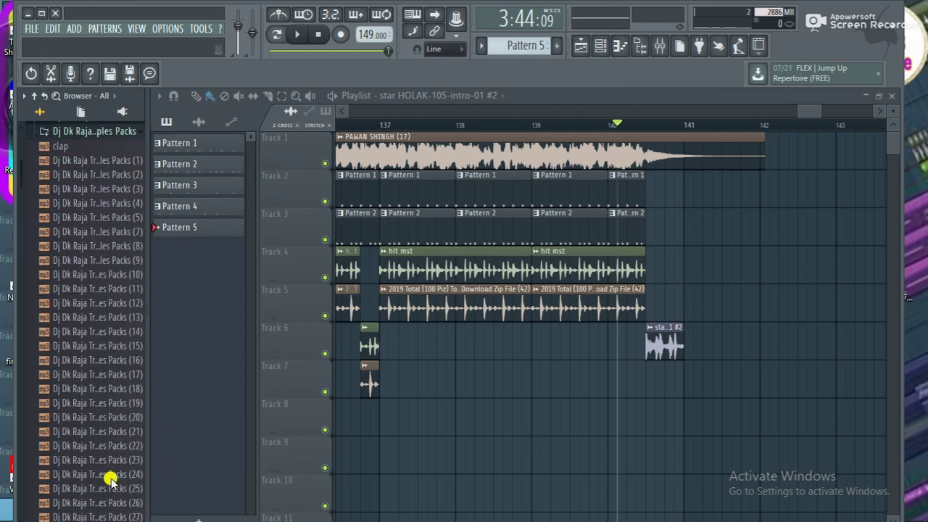
{"action": "left_click", "coordinate": [107, 134]}
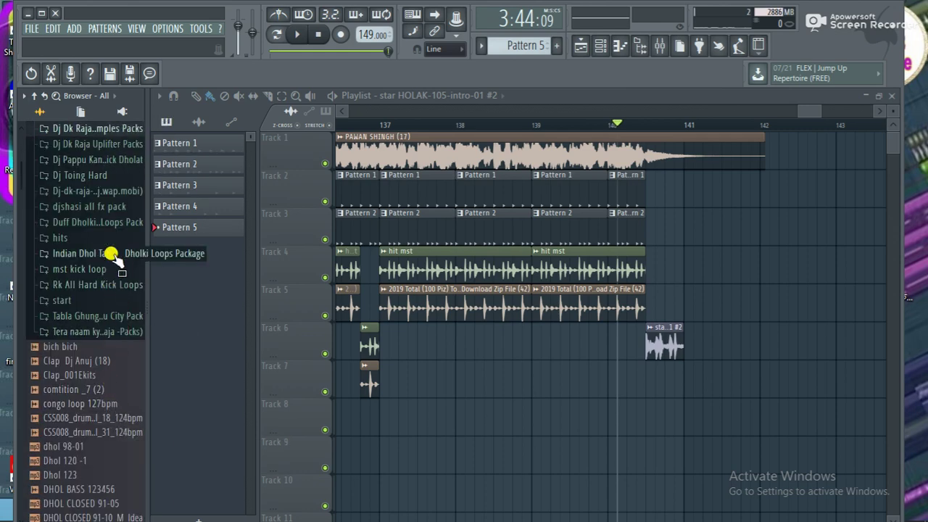
{"action": "left_click", "coordinate": [109, 144]}
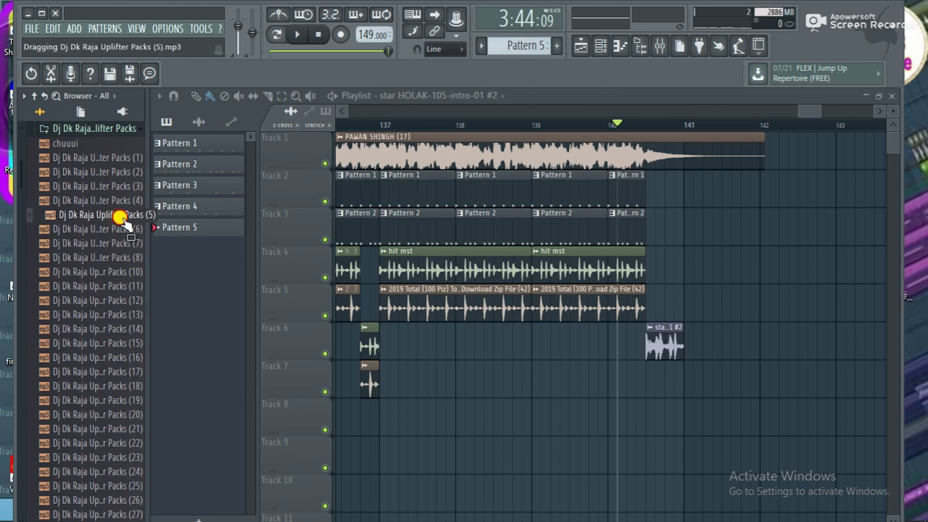
{"action": "left_click_drag", "start_coordinate": [704, 379], "coordinate": [678, 382]}
Step: Move the uplifter clip on Track 7 earlier so its peak starts at bar 141, using a finer snap for the last nudge
{"action": "scroll", "coordinate": [644, 123], "scroll_direction": "up", "scroll_amount": 4}
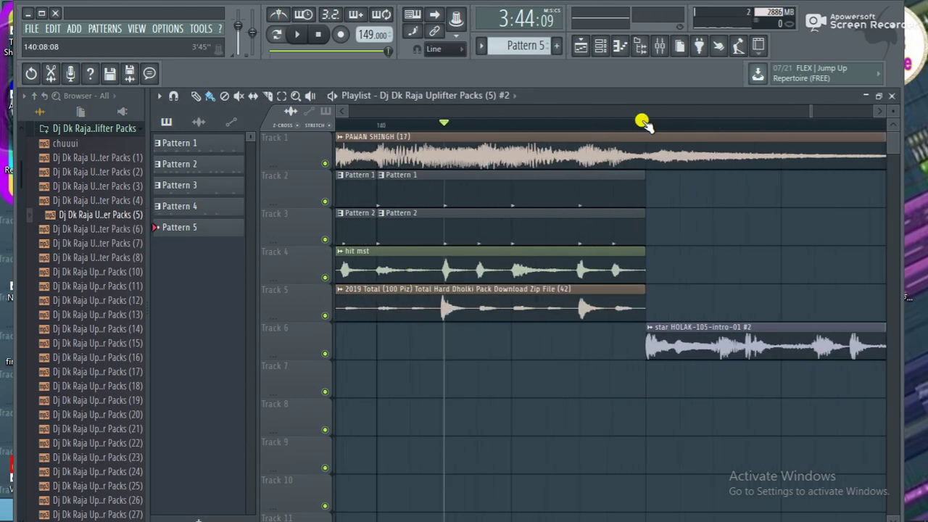
{"action": "scroll", "coordinate": [851, 111], "scroll_direction": "down", "scroll_amount": 3}
{"action": "left_click_drag", "start_coordinate": [805, 379], "coordinate": [575, 404]}
{"action": "left_click", "coordinate": [174, 98]}
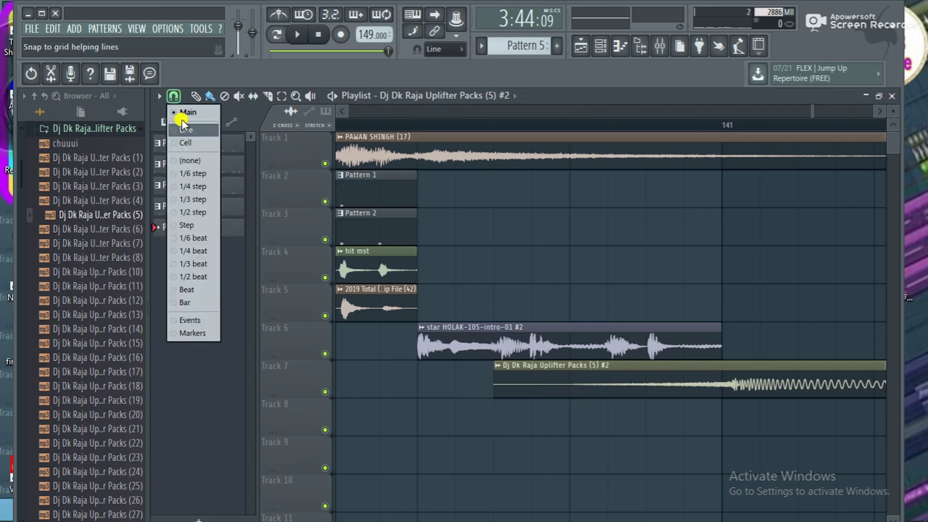
{"action": "left_click", "coordinate": [187, 171]}
{"action": "left_click_drag", "start_coordinate": [697, 381], "coordinate": [688, 381]}
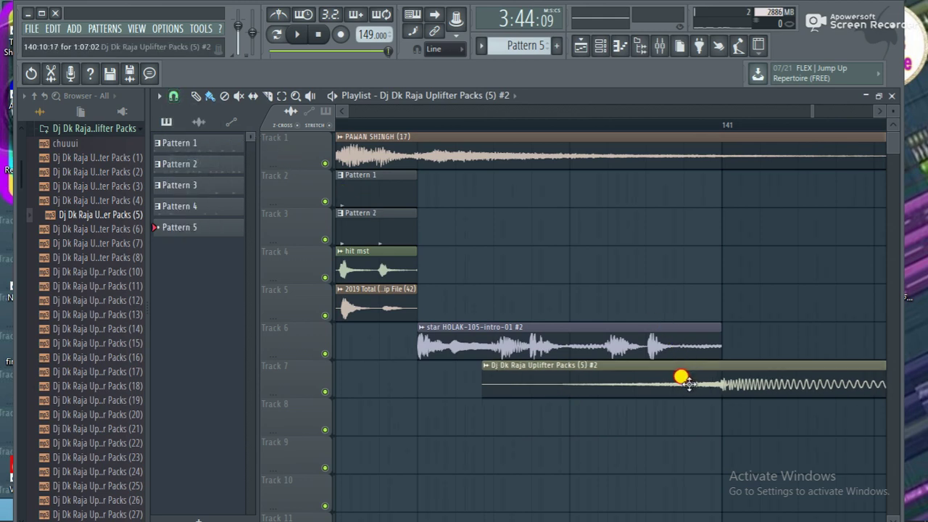
{"action": "left_click", "coordinate": [174, 96]}
{"action": "left_click", "coordinate": [183, 138]}
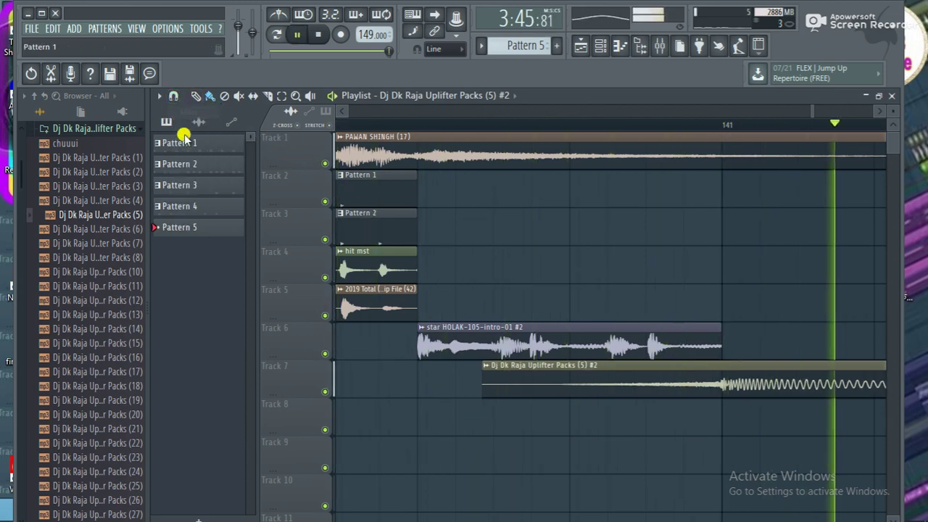
Step: Audition the ending with the new fill and uplifter, and raise the main volume to about 98%
{"action": "scroll", "coordinate": [571, 127], "scroll_direction": "up", "scroll_amount": 2}
{"action": "scroll", "coordinate": [577, 127], "scroll_direction": "down", "scroll_amount": 5}
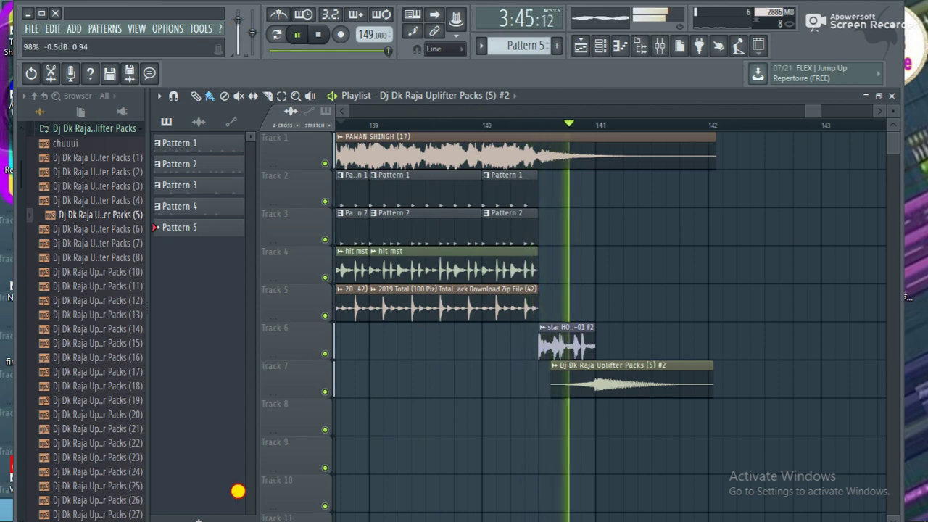
{"action": "left_click", "coordinate": [289, 29]}
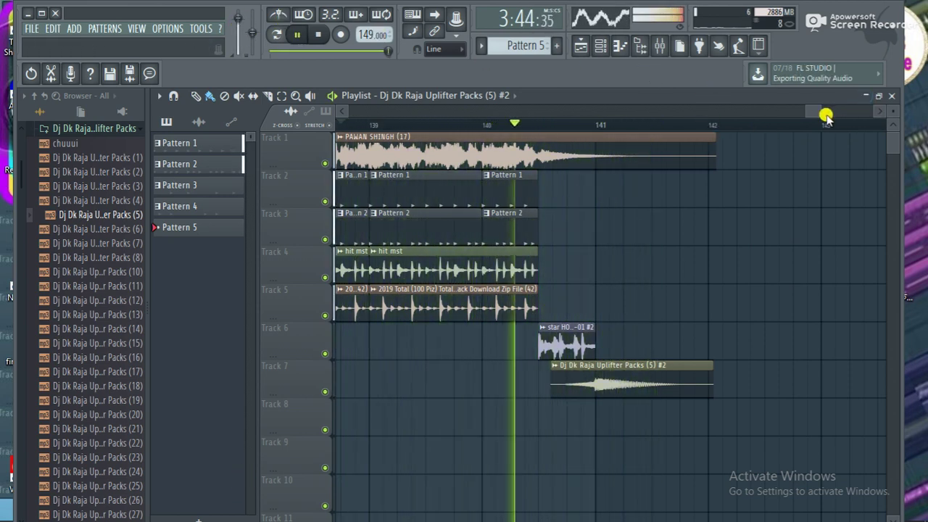
Step: Audition samples in the 2019 Total Hard Dholki pack and place sample (8) as alternating half-bar clips on Tracks 4 to 6 across bars 1 to 4
{"action": "left_click_drag", "start_coordinate": [817, 106], "coordinate": [371, 112]}
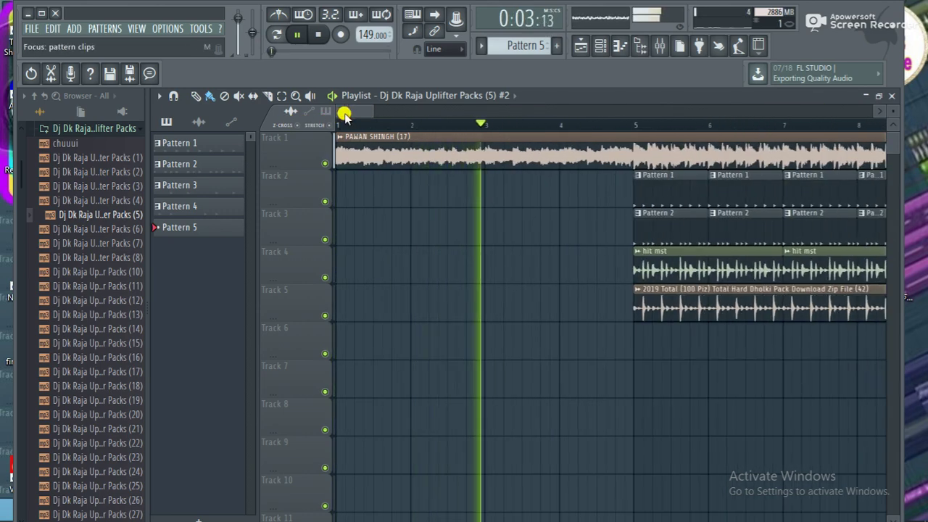
{"action": "key", "text": "space"}
{"action": "left_click", "coordinate": [72, 129]}
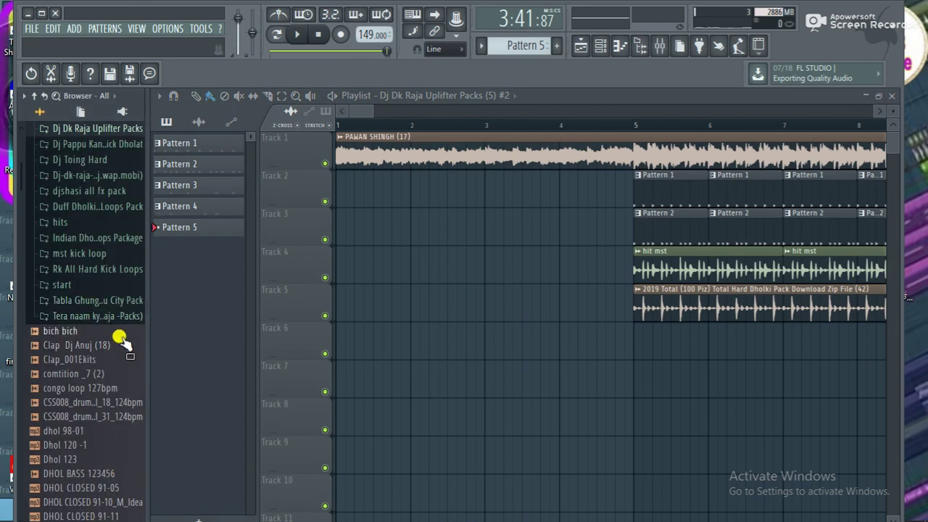
{"action": "scroll", "coordinate": [81, 319], "scroll_direction": "up", "scroll_amount": 10}
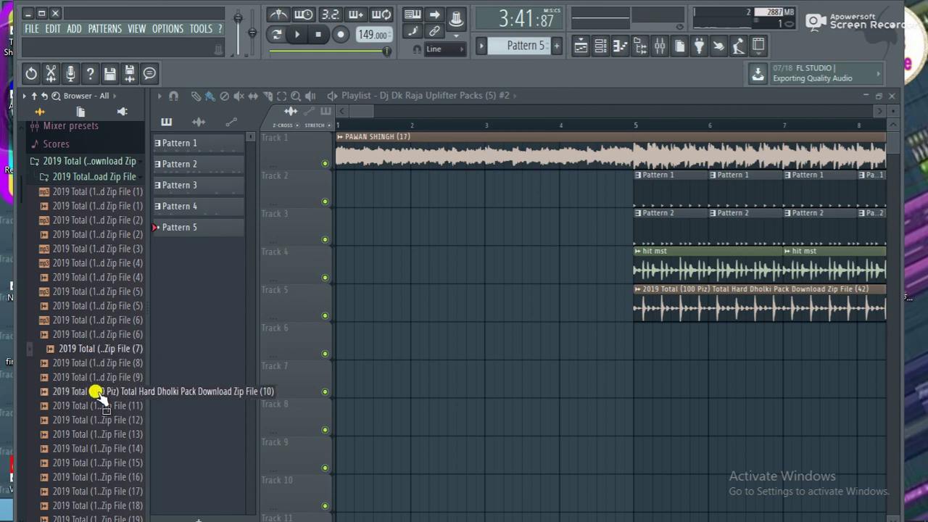
{"action": "left_click", "coordinate": [94, 277]}
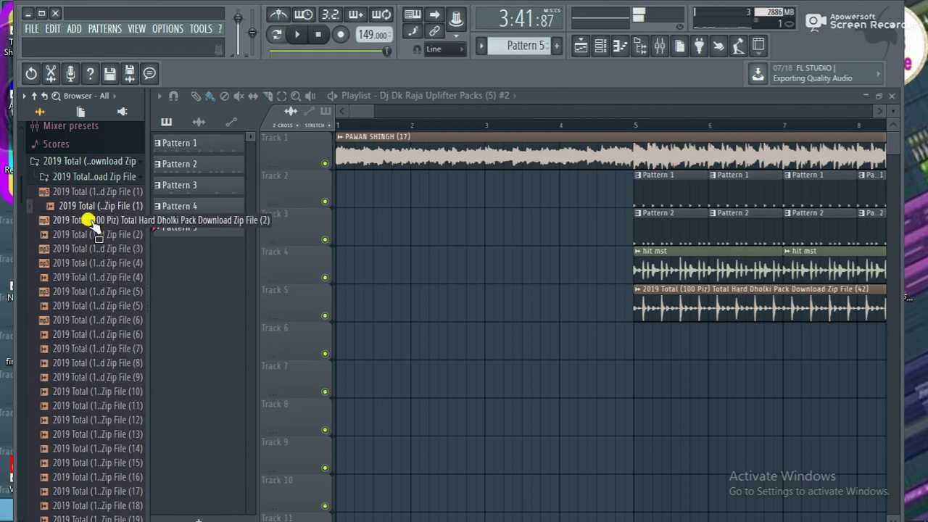
{"action": "left_click", "coordinate": [87, 336]}
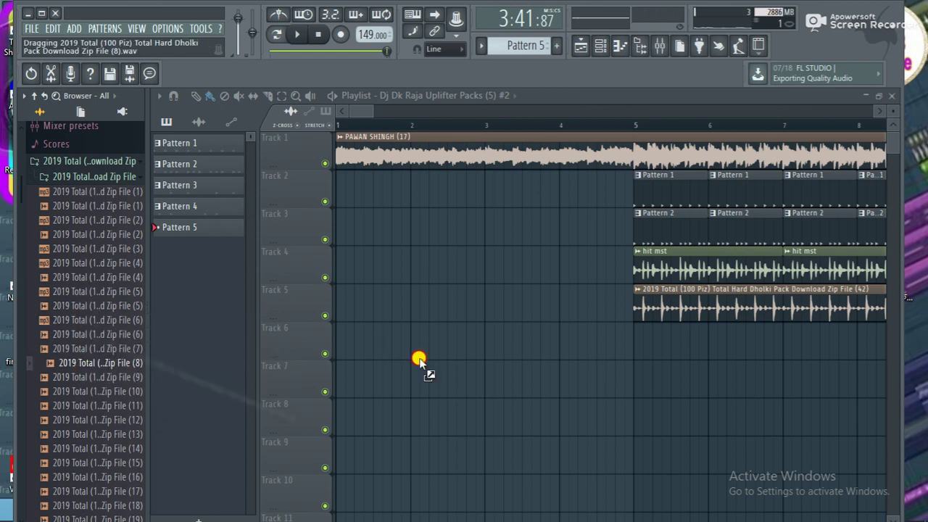
{"action": "left_click_drag", "start_coordinate": [419, 360], "coordinate": [419, 324]}
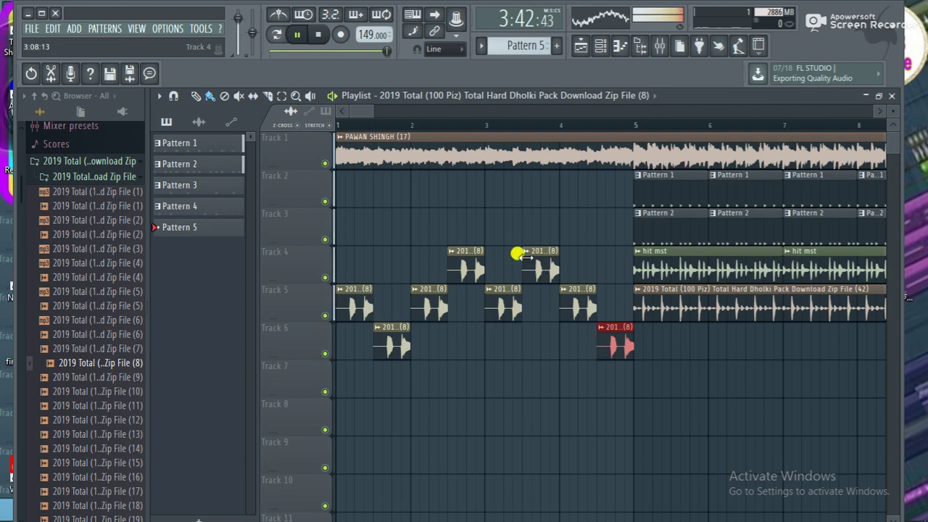
Step: Audition the intro and place "lst start #2" on Track 7 a quarter bar before bar 5, removing the last dholki clip on Track 6
{"action": "key", "text": "space"}
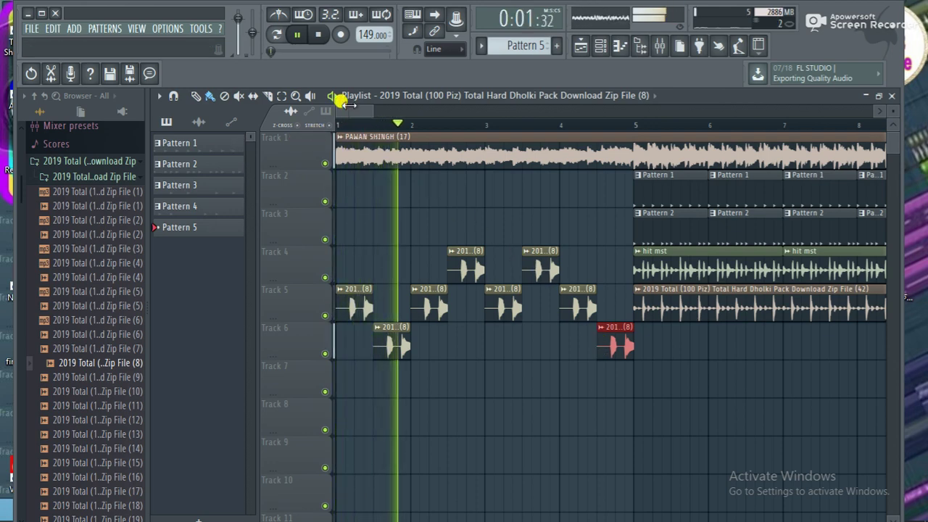
{"action": "mouse_move", "coordinate": [373, 112]}
{"action": "left_mouse_down"}
{"action": "mouse_move", "coordinate": [363, 110]}
{"action": "mouse_move", "coordinate": [379, 110]}
{"action": "left_mouse_up"}
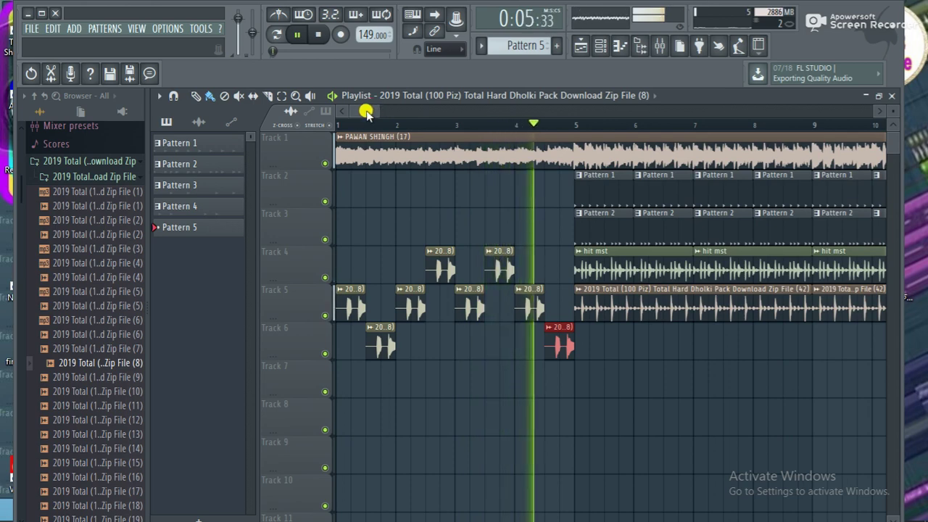
{"action": "left_click_drag", "start_coordinate": [366, 112], "coordinate": [368, 113]}
{"action": "left_click", "coordinate": [391, 95]}
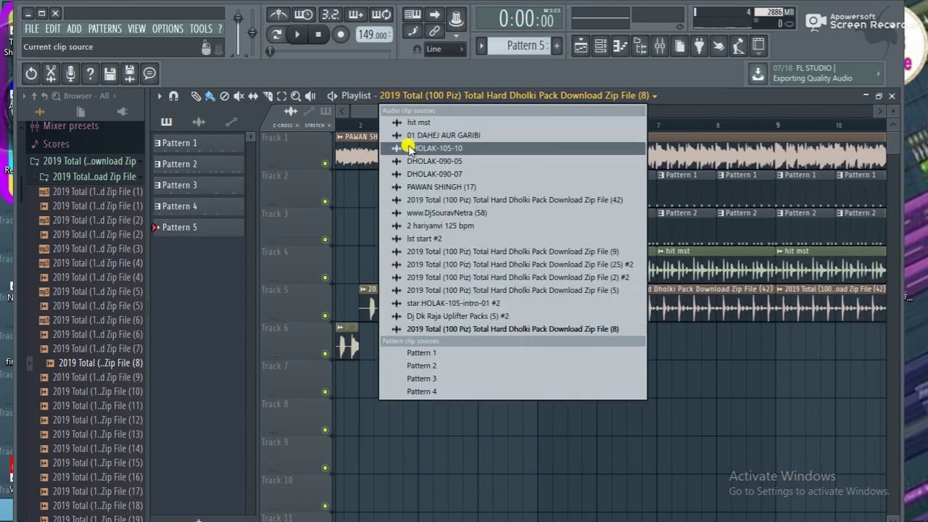
{"action": "left_click", "coordinate": [405, 237]}
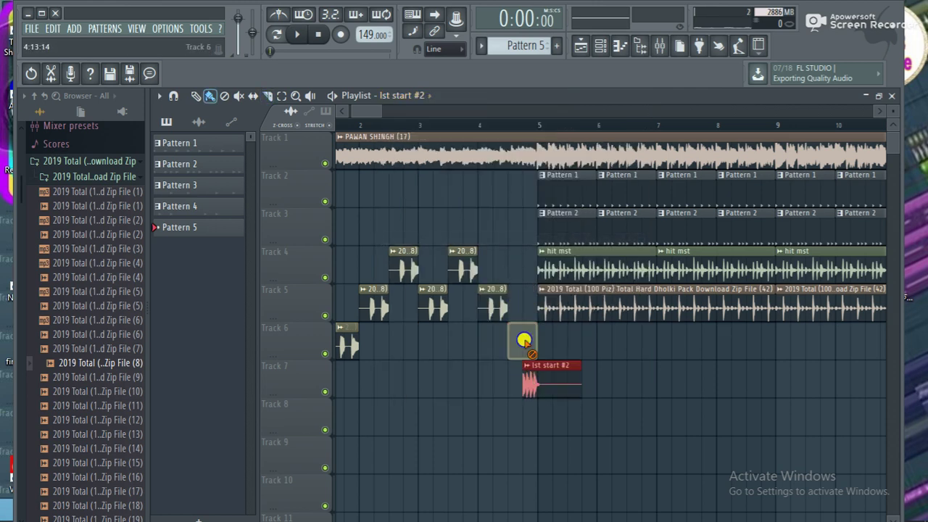
Step: Try "hit mst" clips on Track 8 from bar 1 and Track 9 from bar 3, plus Pattern 3 at bar 1 on Track 2
{"action": "left_click", "coordinate": [399, 95]}
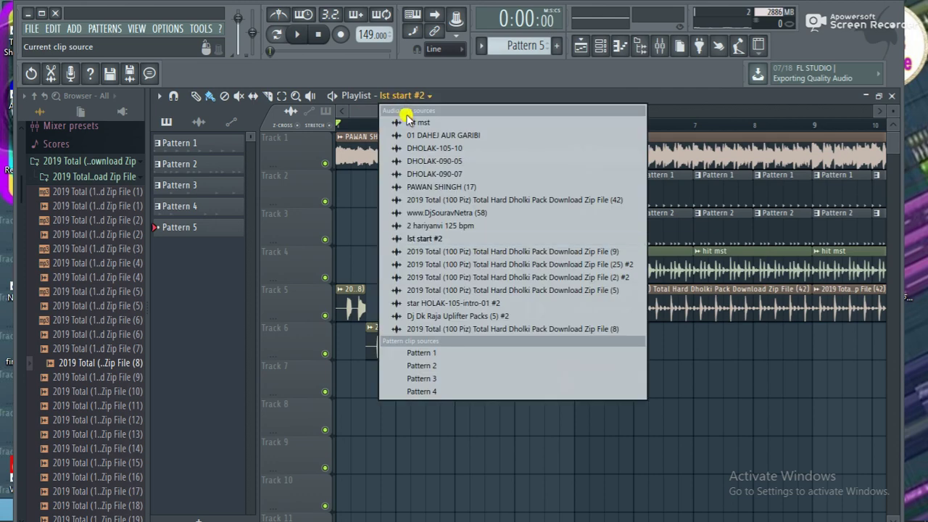
{"action": "left_click", "coordinate": [404, 118]}
{"action": "left_click_drag", "start_coordinate": [435, 410], "coordinate": [327, 414]}
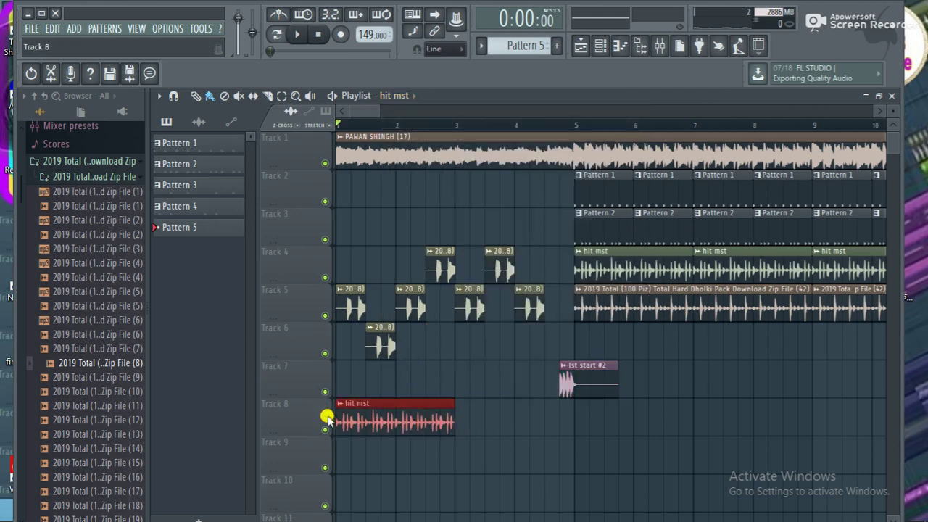
{"action": "key", "text": "space"}
{"action": "left_click", "coordinate": [462, 444]}
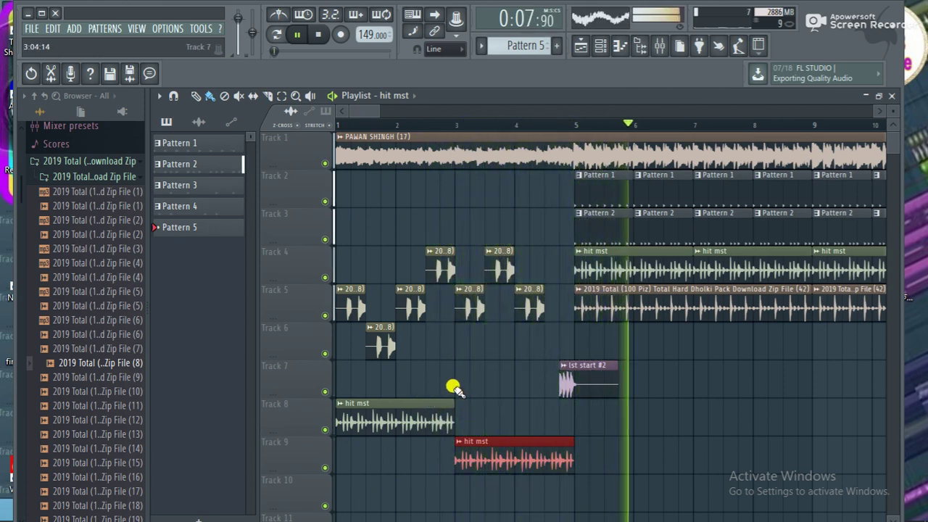
{"action": "key", "text": "space"}
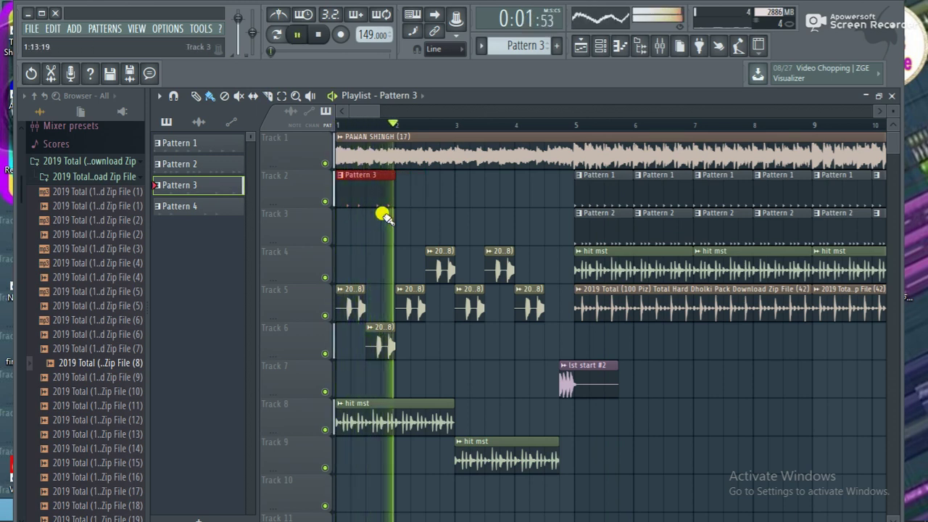
{"action": "key", "text": "space"}
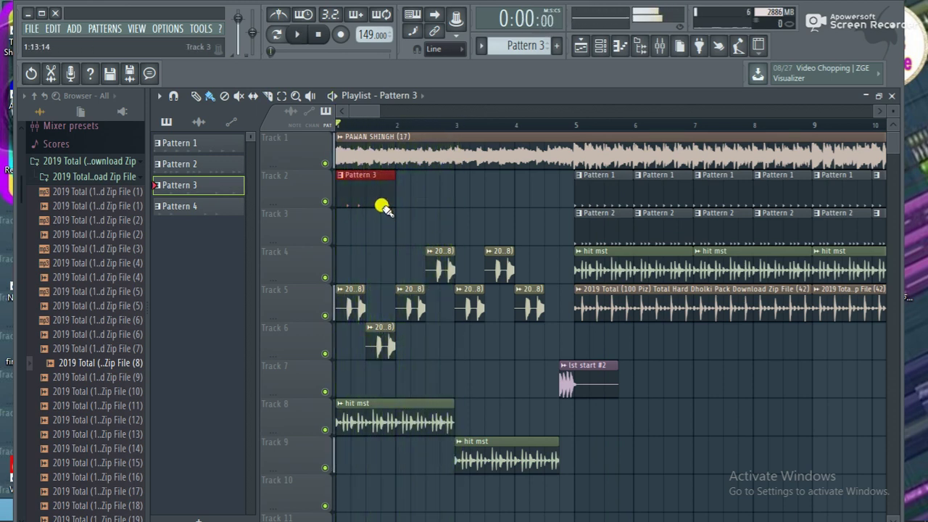
Step: Open Pattern 3's step sequence for reference and program Pattern 5 with DHOLAK 04 on steps 7 and 15 and Dholak 4 12 on steps 4 and 12
{"action": "double_click", "coordinate": [368, 194]}
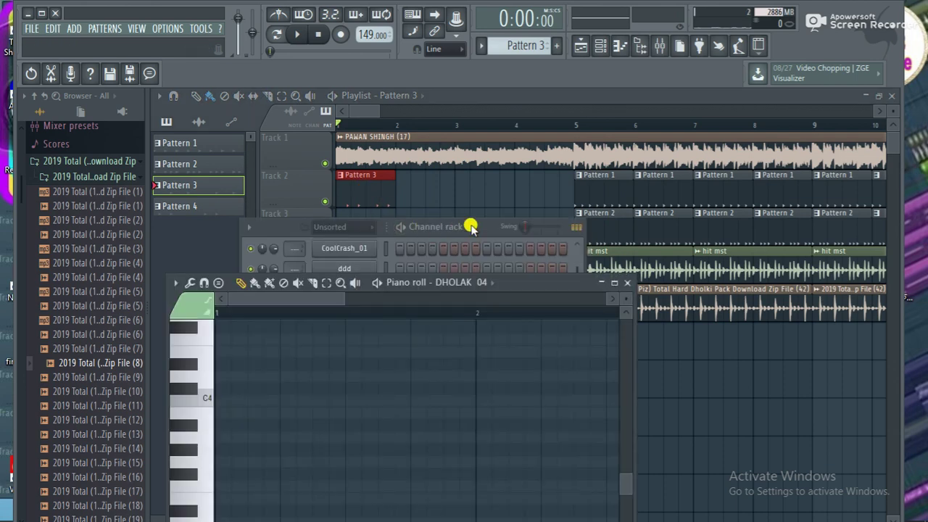
{"action": "left_click_drag", "start_coordinate": [471, 226], "coordinate": [473, 146]}
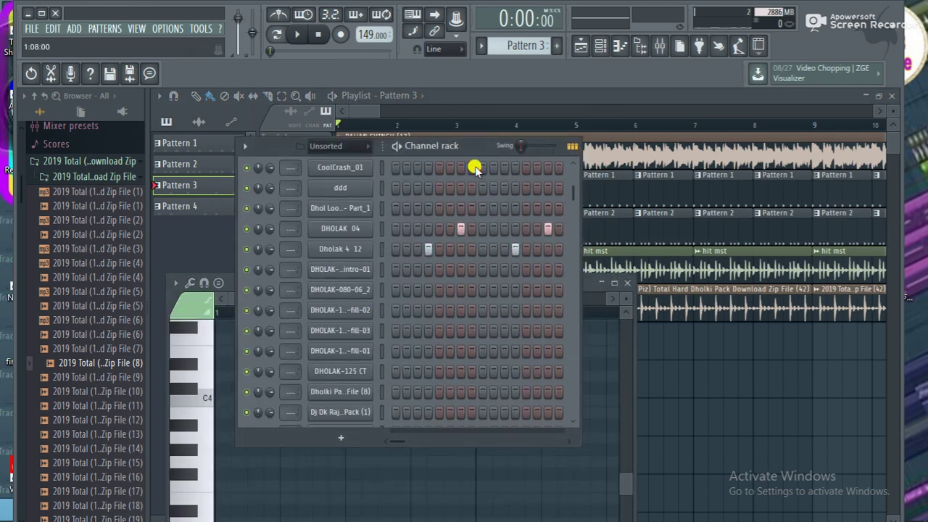
{"action": "left_click", "coordinate": [623, 283]}
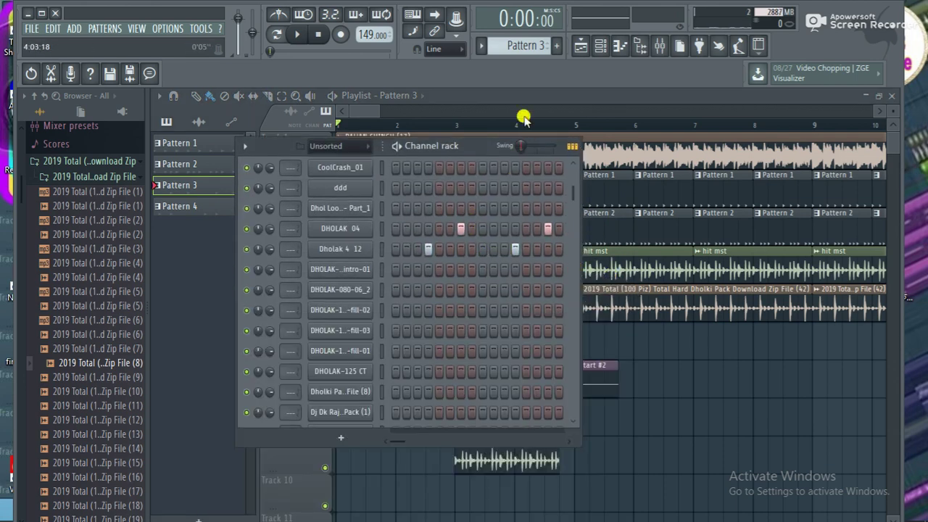
{"action": "left_click_drag", "start_coordinate": [510, 41], "coordinate": [506, 47]}
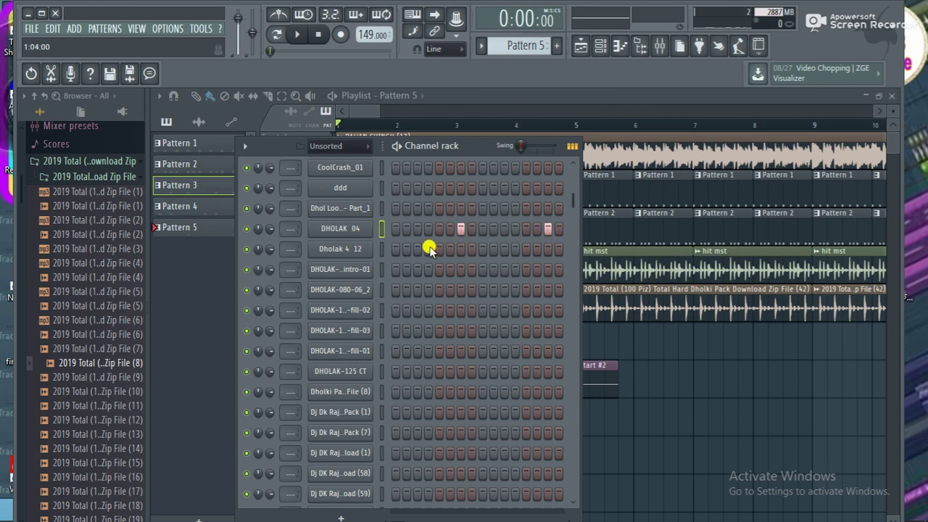
{"action": "left_click", "coordinate": [516, 249]}
Step: Fill the "ack Loops Beat Packs (23)_2 dxgdsgr_2" channel in Pattern 5 on every fourth step and play it back
{"action": "scroll", "coordinate": [554, 249], "scroll_direction": "down", "scroll_amount": 15}
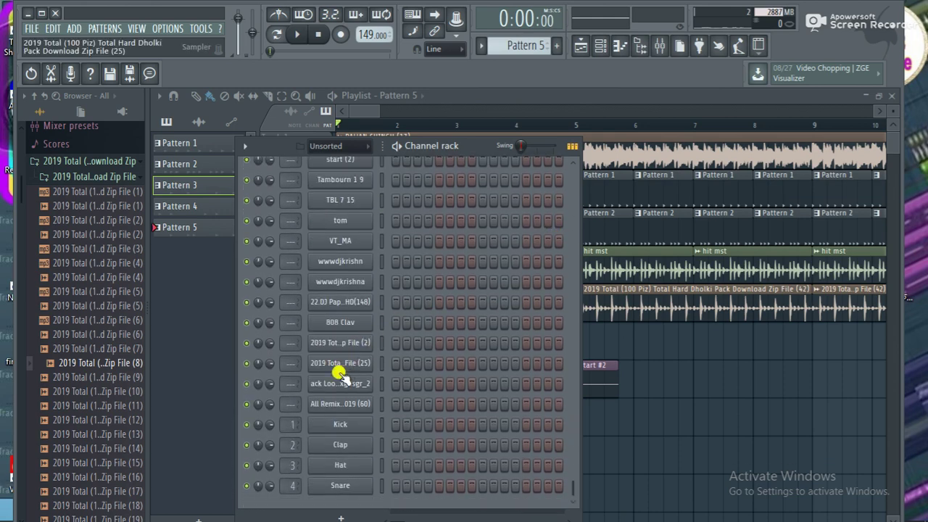
{"action": "right_click", "coordinate": [339, 383]}
{"action": "left_click", "coordinate": [506, 399]}
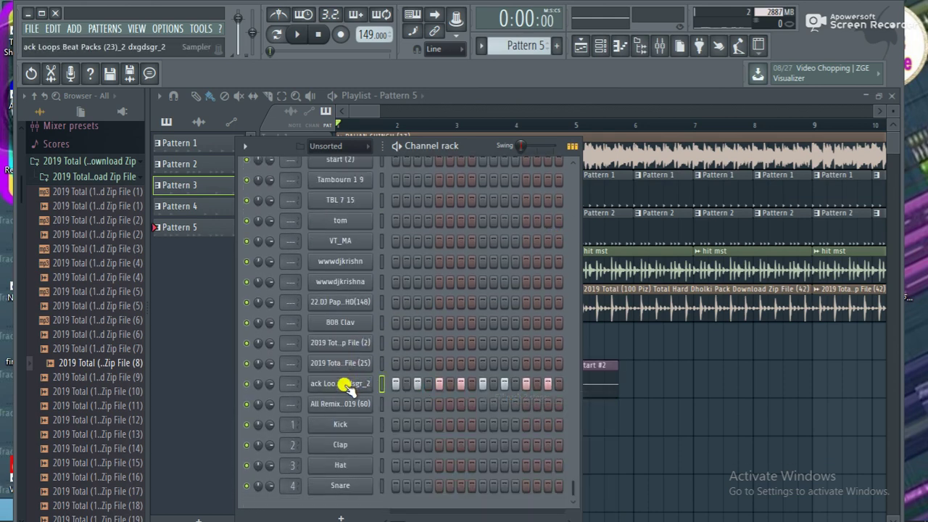
{"action": "right_click", "coordinate": [346, 387]}
{"action": "left_click", "coordinate": [526, 411]}
{"action": "key", "text": "space"}
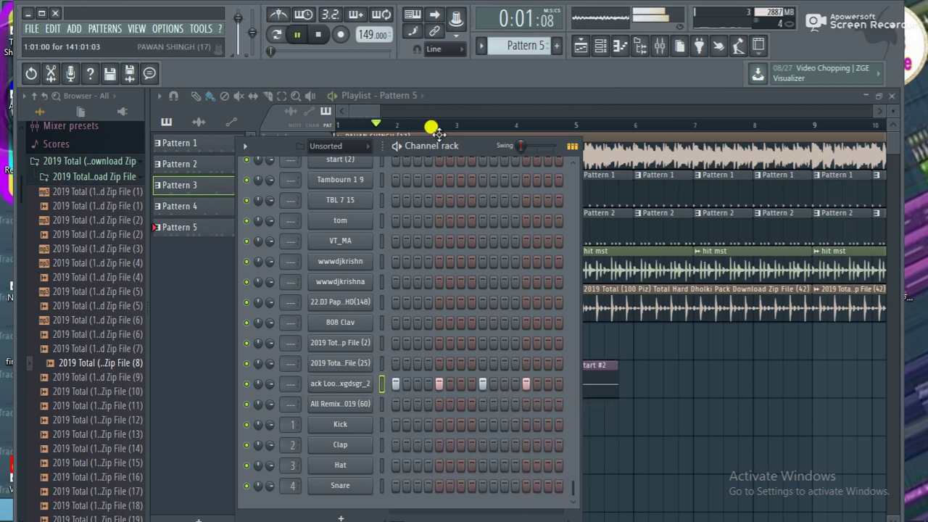
Step: Replace the Pattern 3 clip on Track 2 with Pattern 5 clips across bars 1 to 4, cutting off the end where the "lst start #2" fill begins
{"action": "left_click", "coordinate": [365, 116]}
{"action": "left_click", "coordinate": [383, 189]}
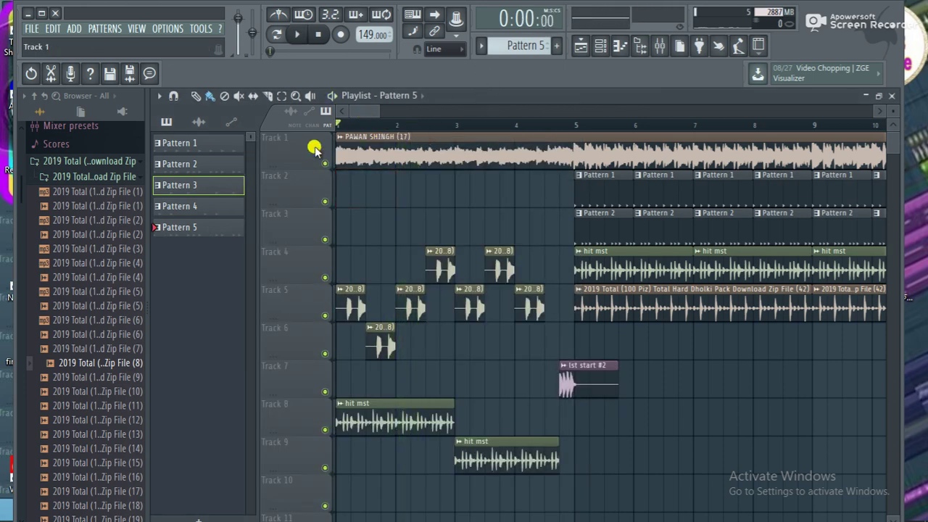
{"action": "left_click_drag", "start_coordinate": [338, 191], "coordinate": [516, 192]}
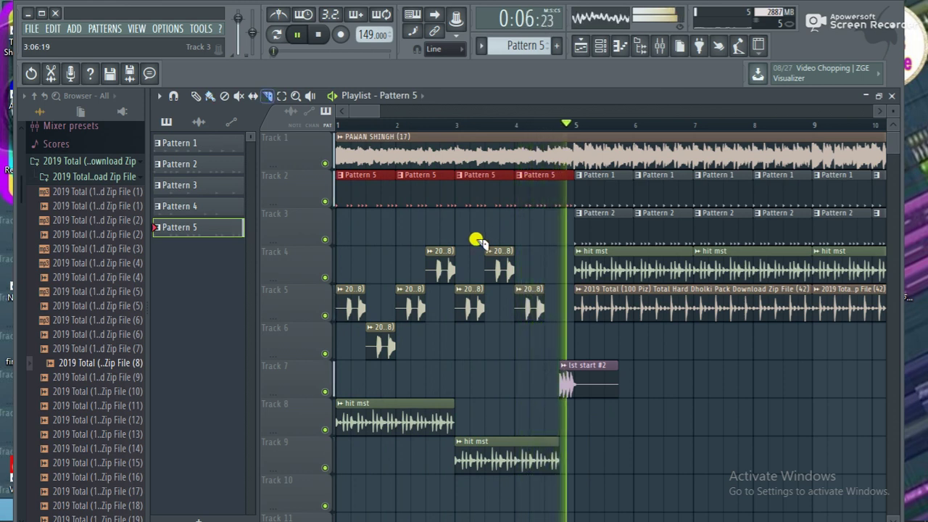
{"action": "left_click_drag", "start_coordinate": [559, 201], "coordinate": [560, 175]}
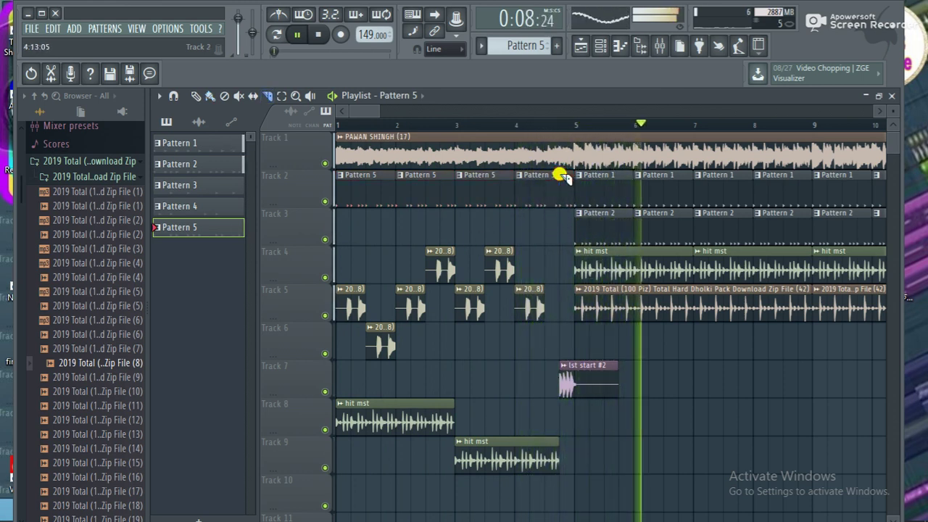
{"action": "key", "text": "b"}
{"action": "right_click", "coordinate": [563, 188]}
Step: Replay the intro from the beginning and set the channel volume of dholki sample (8) to about 64%
{"action": "key", "text": "space"}
{"action": "key", "text": "space"}
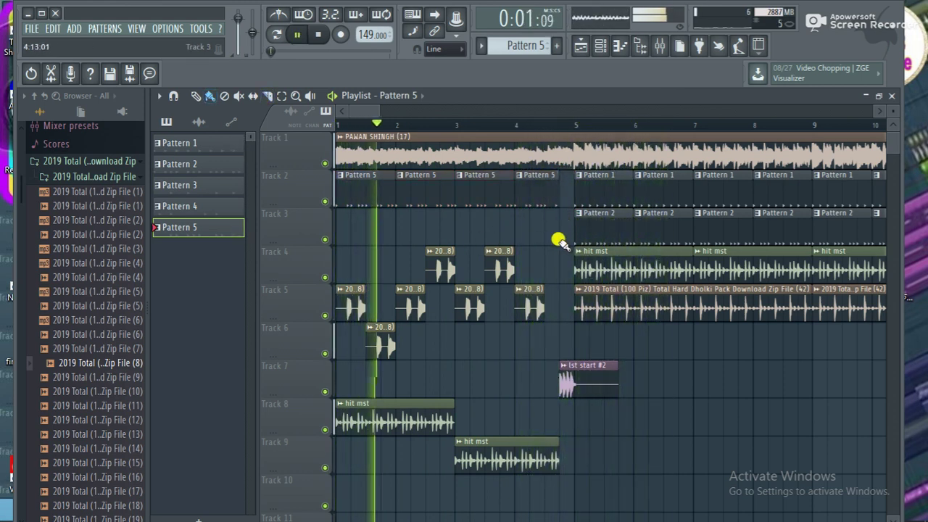
{"action": "double_click", "coordinate": [414, 296]}
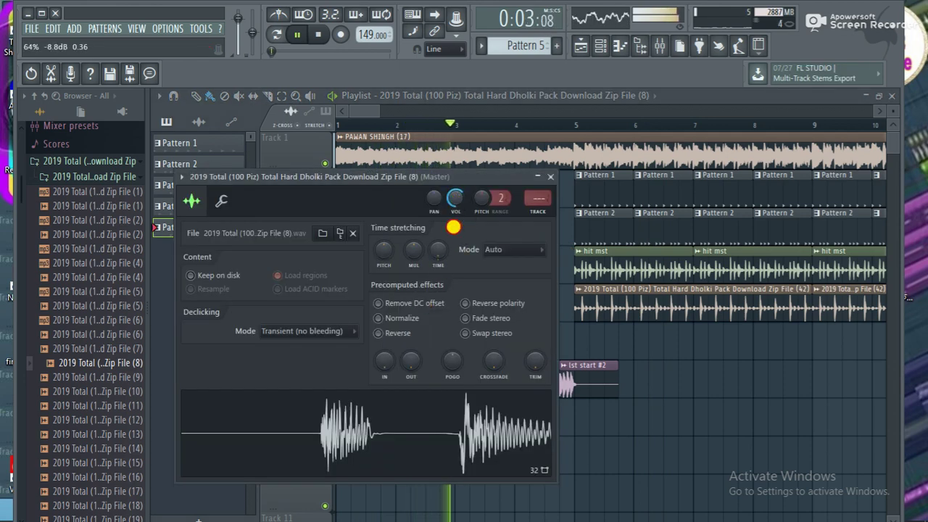
{"action": "left_click", "coordinate": [363, 105]}
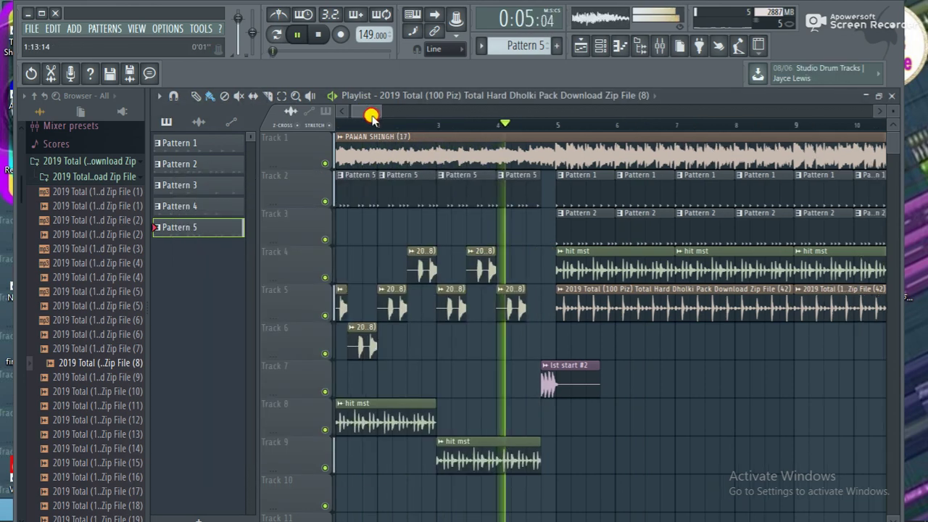
Step: Delete the "hit mst" clips from Tracks 8 and 9 and replay the intro without them
{"action": "right_click", "coordinate": [464, 451]}
{"action": "right_click", "coordinate": [416, 423]}
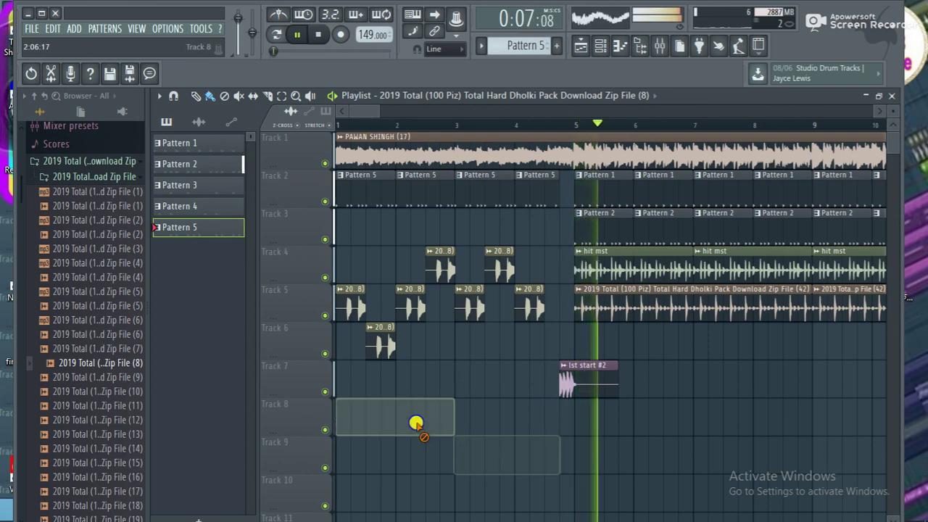
{"action": "key", "text": "space"}
{"action": "key", "text": "space"}
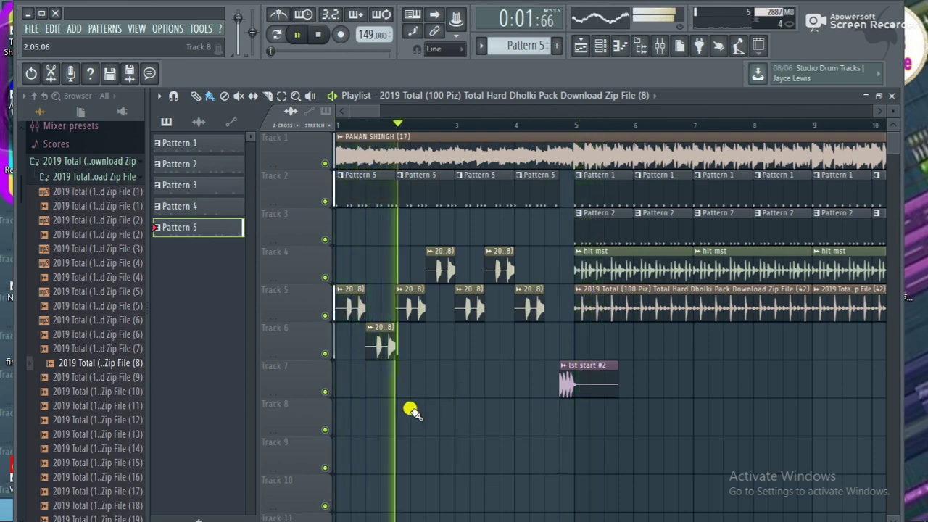
Step: Fill the "hat" channel in Pattern 5 on steps 3, 7, 11 and 15 and play the result
{"action": "double_click", "coordinate": [415, 195]}
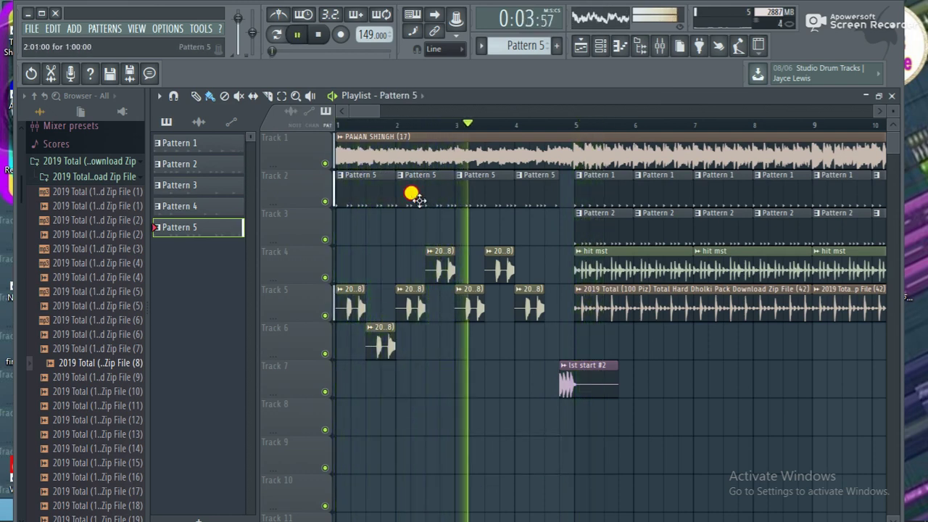
{"action": "left_click", "coordinate": [341, 218]}
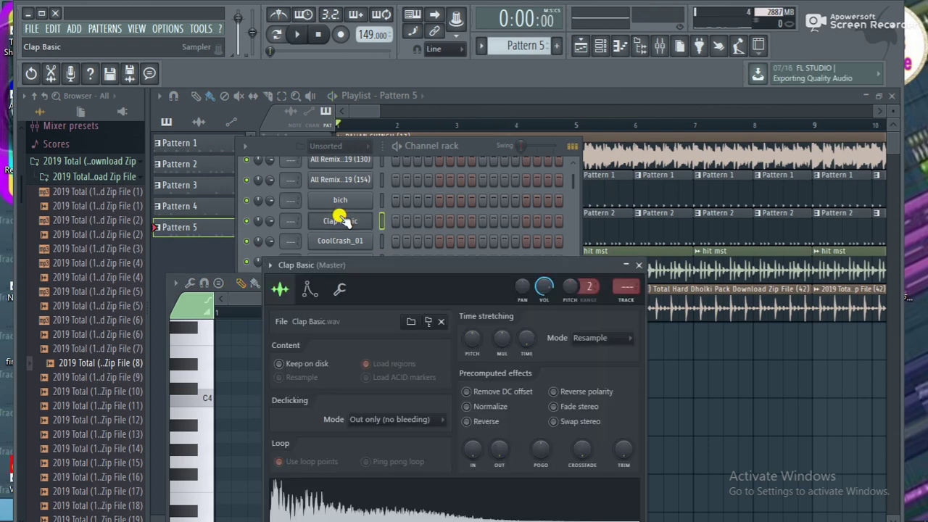
{"action": "left_click", "coordinate": [341, 218]}
{"action": "scroll", "coordinate": [512, 213], "scroll_direction": "down", "scroll_amount": 10}
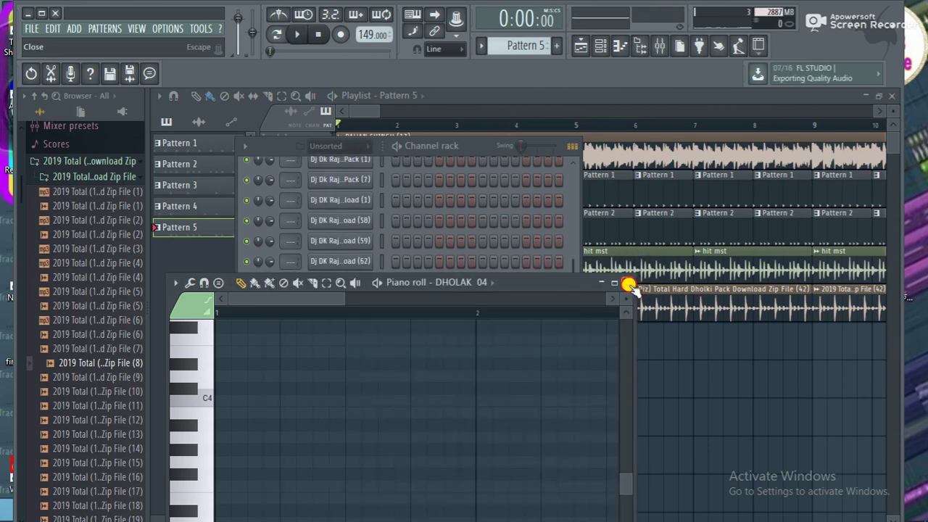
{"action": "left_click", "coordinate": [628, 284]}
{"action": "scroll", "coordinate": [404, 269], "scroll_direction": "down", "scroll_amount": 5}
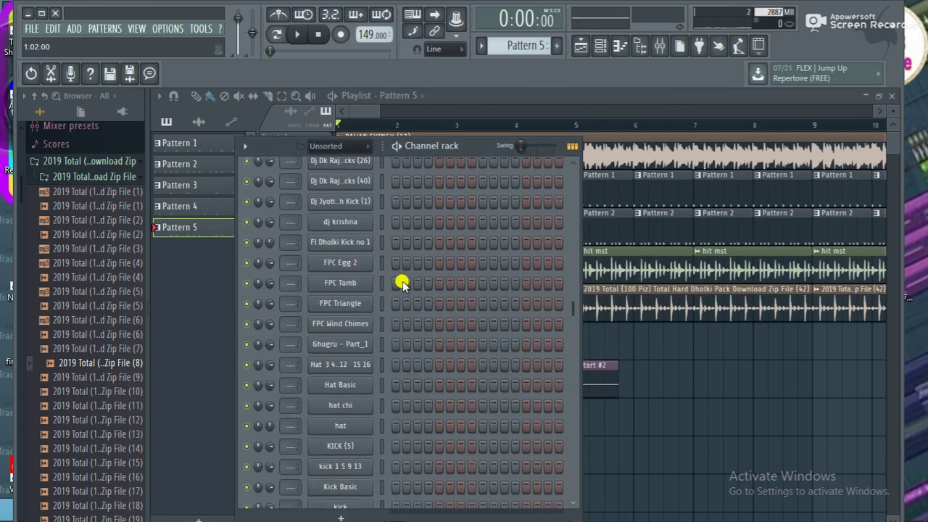
{"action": "left_click", "coordinate": [354, 425]}
{"action": "left_click", "coordinate": [603, 234]}
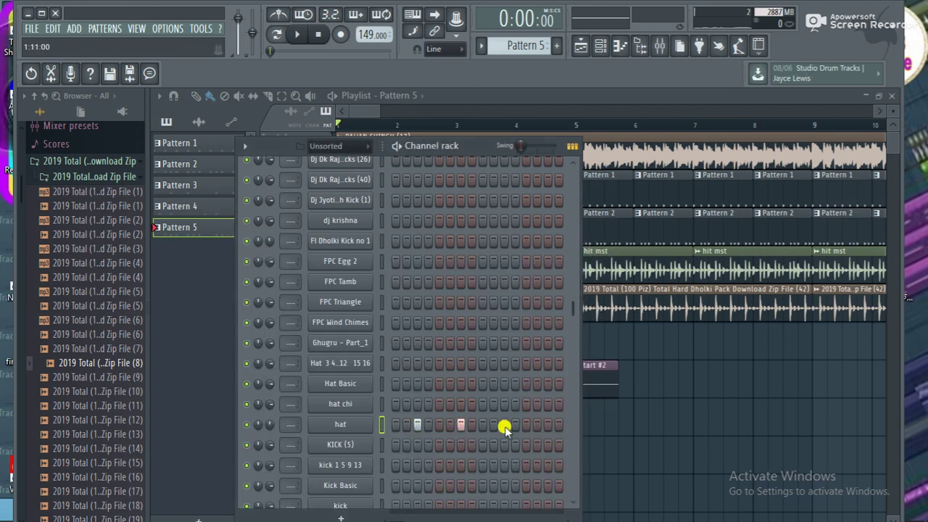
{"action": "left_click", "coordinate": [546, 424]}
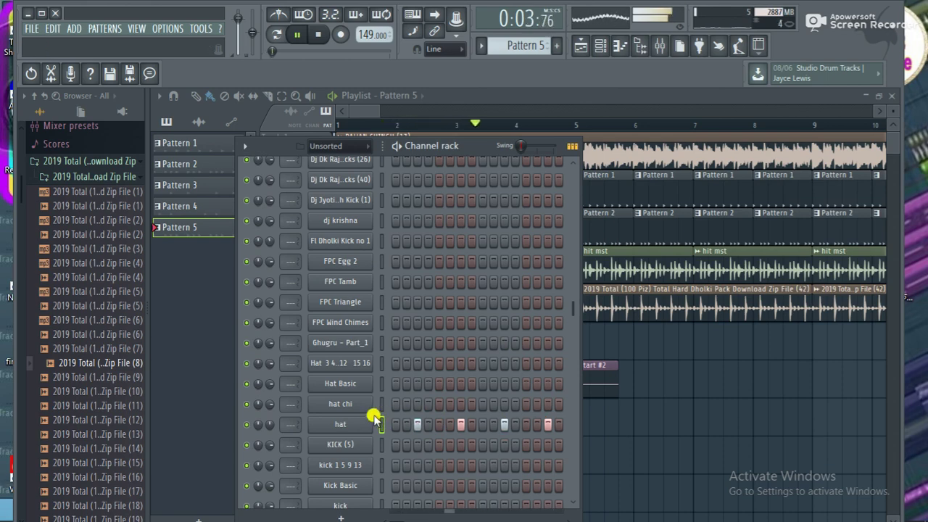
Step: Fill the "VT_MA" channel in Pattern 5 on every second step and play it back
{"action": "scroll", "coordinate": [374, 419], "scroll_direction": "down", "scroll_amount": 4}
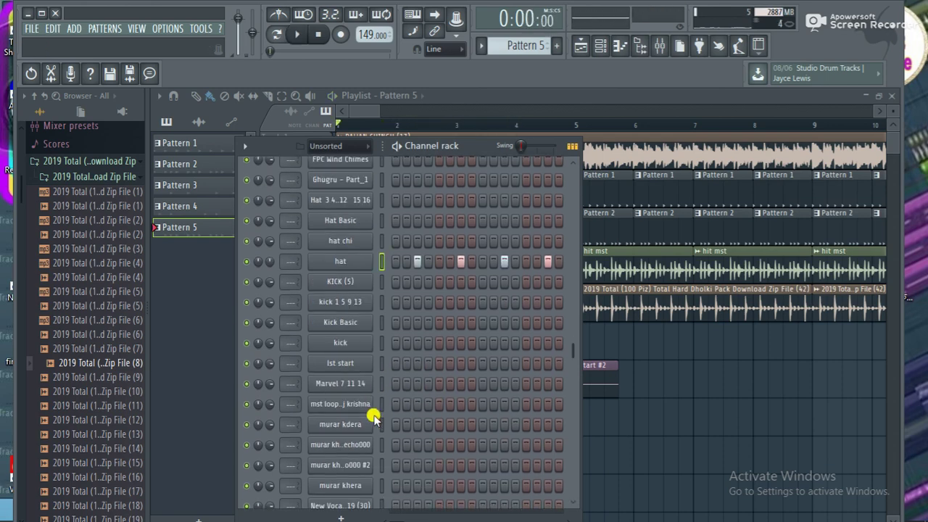
{"action": "scroll", "coordinate": [373, 419], "scroll_direction": "down", "scroll_amount": 4}
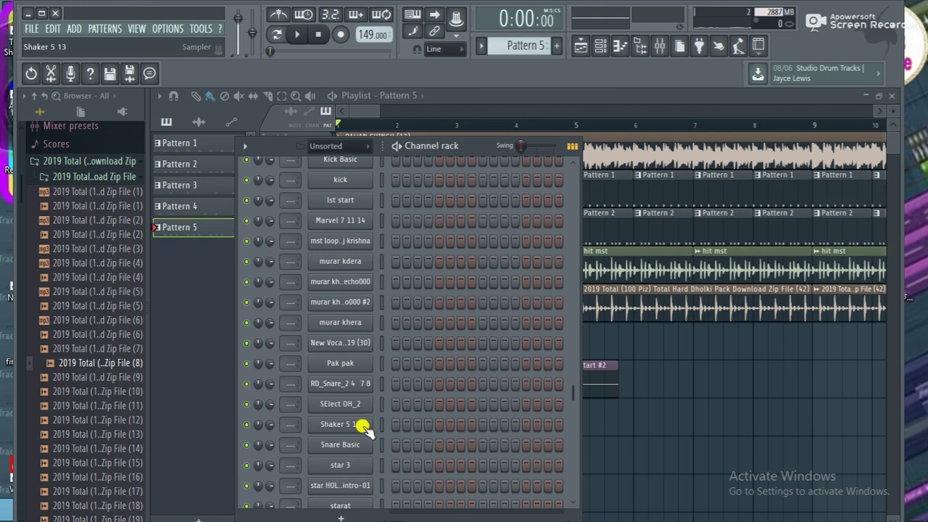
{"action": "scroll", "coordinate": [364, 428], "scroll_direction": "down", "scroll_amount": 4}
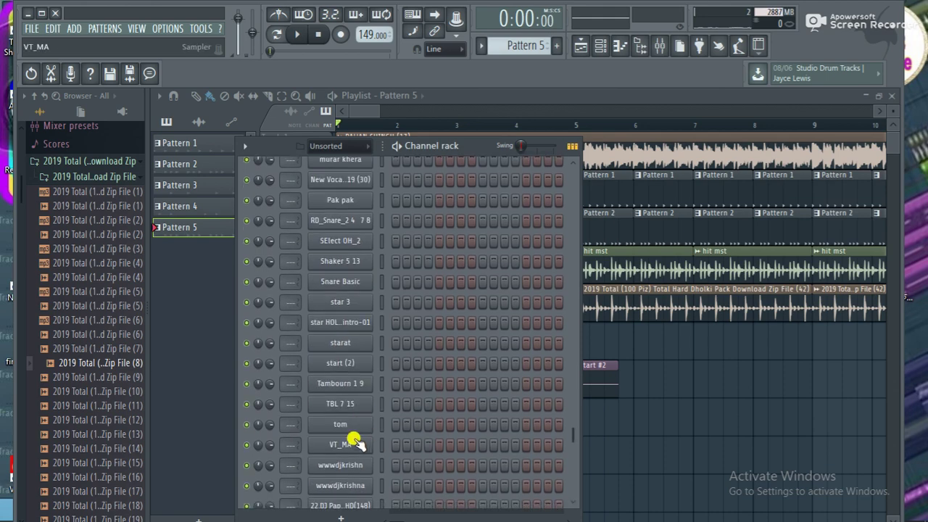
{"action": "right_click", "coordinate": [355, 442]}
{"action": "left_click", "coordinate": [483, 399]}
{"action": "key", "text": "space"}
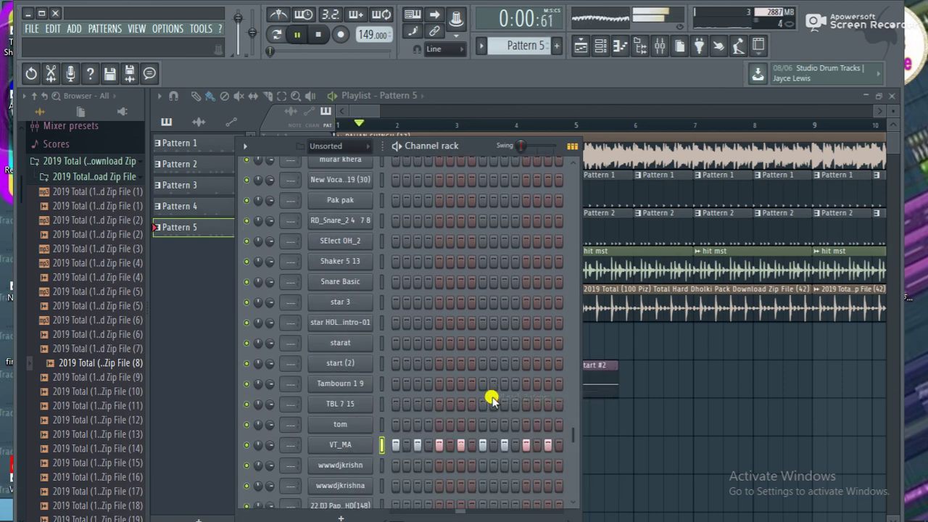
Step: Set the "VT_MA" channel volume to about 46%, replay the intro from the beginning and raise the master volume slightly
{"action": "left_click", "coordinate": [340, 445]}
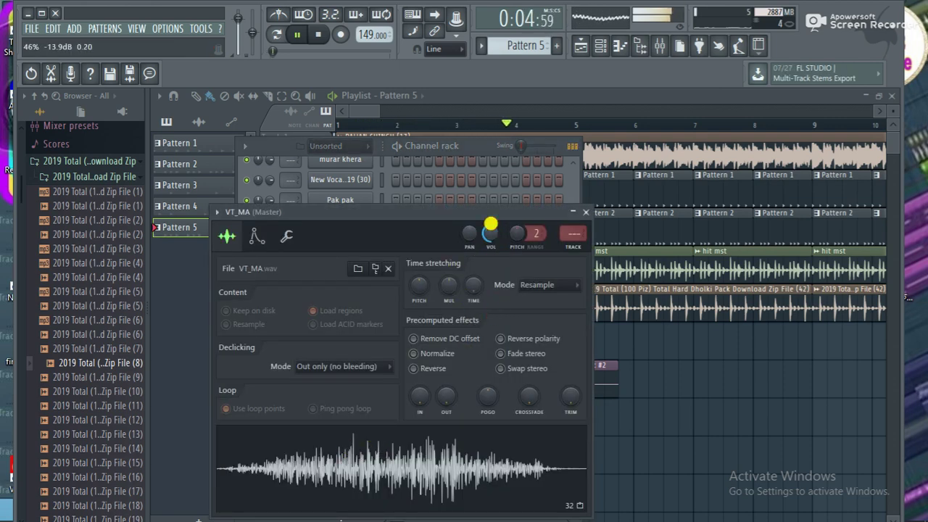
{"action": "left_click", "coordinate": [366, 120]}
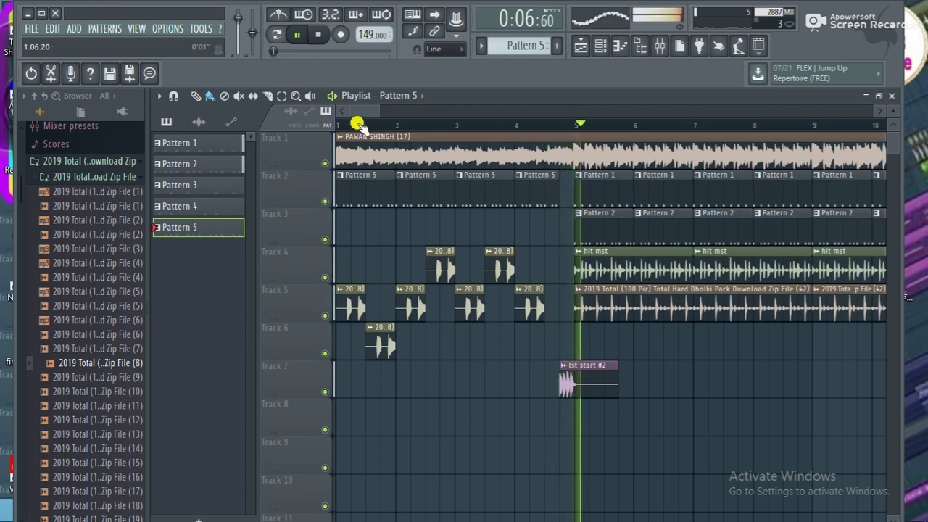
{"action": "left_click", "coordinate": [328, 121]}
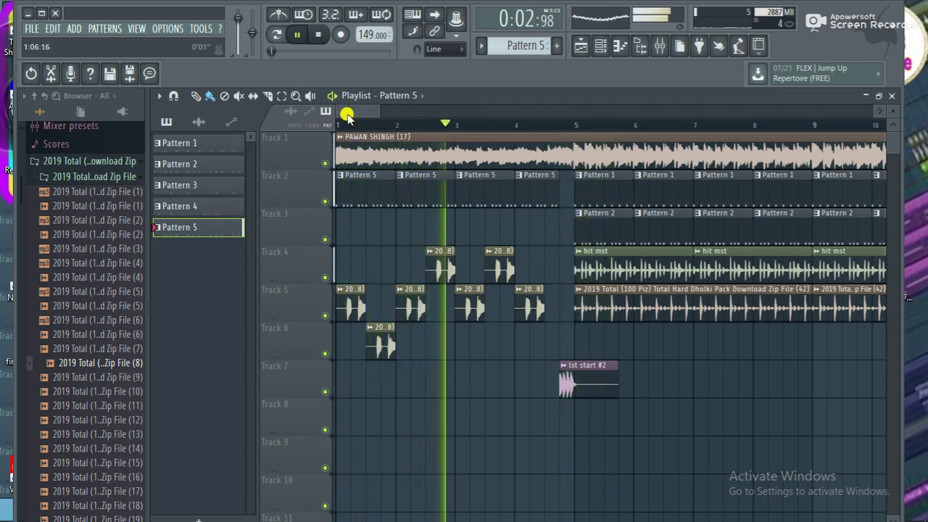
{"action": "left_click_drag", "start_coordinate": [237, 18], "coordinate": [238, 15]}
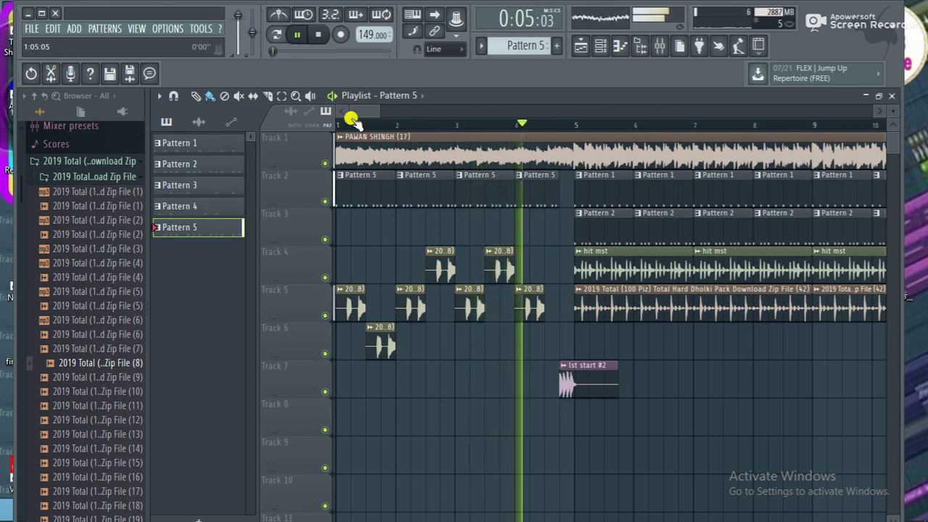
Step: Try Pattern 5 clips on Track 8 across bars 17 to 20 in place of the "2 hariyanvi 125 bpm" clips on Track 4
{"action": "left_click_drag", "start_coordinate": [363, 111], "coordinate": [468, 128]}
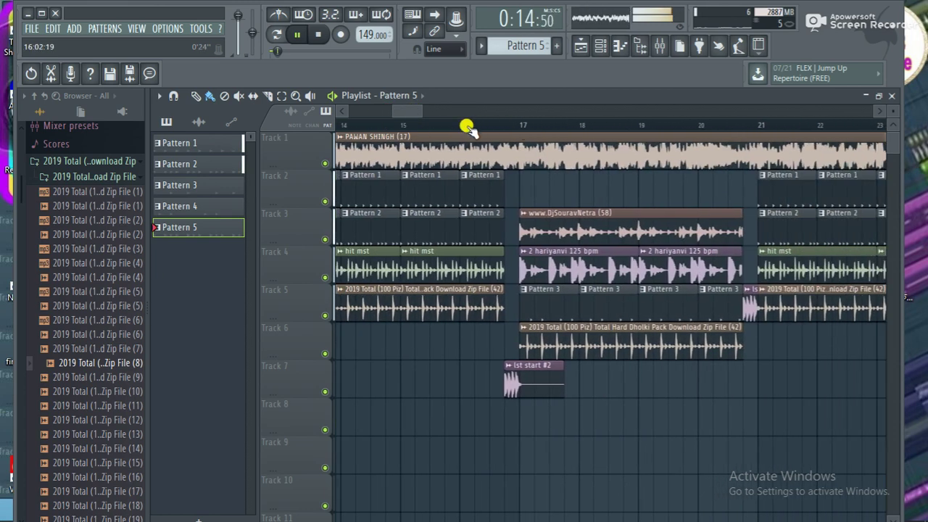
{"action": "left_click", "coordinate": [467, 128]}
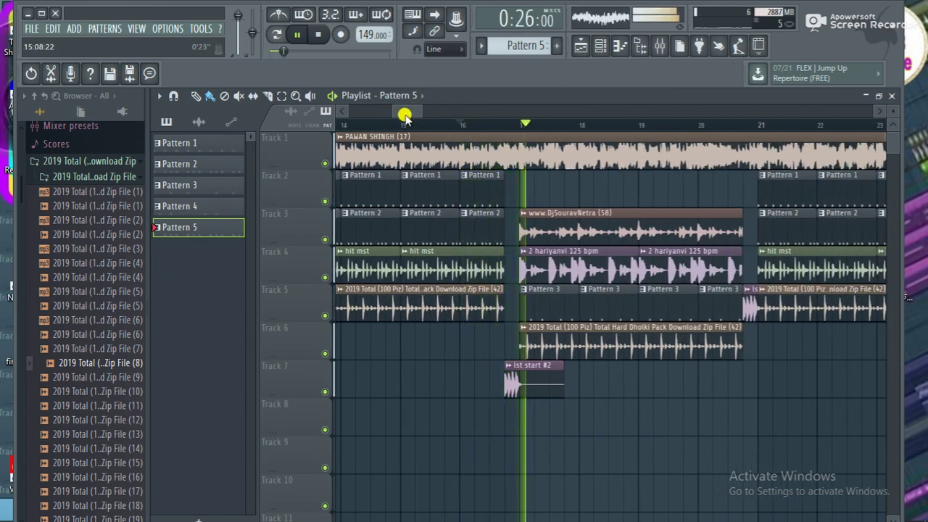
{"action": "left_click_drag", "start_coordinate": [405, 116], "coordinate": [409, 118]}
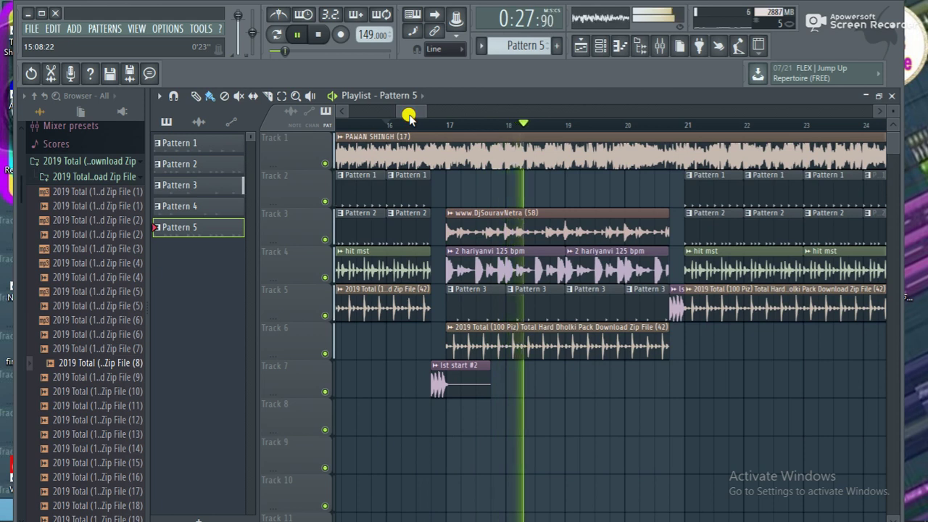
{"action": "mouse_move", "coordinate": [449, 421]}
{"action": "left_mouse_down"}
{"action": "mouse_move", "coordinate": [654, 412]}
{"action": "mouse_move", "coordinate": [565, 407]}
{"action": "left_mouse_up"}
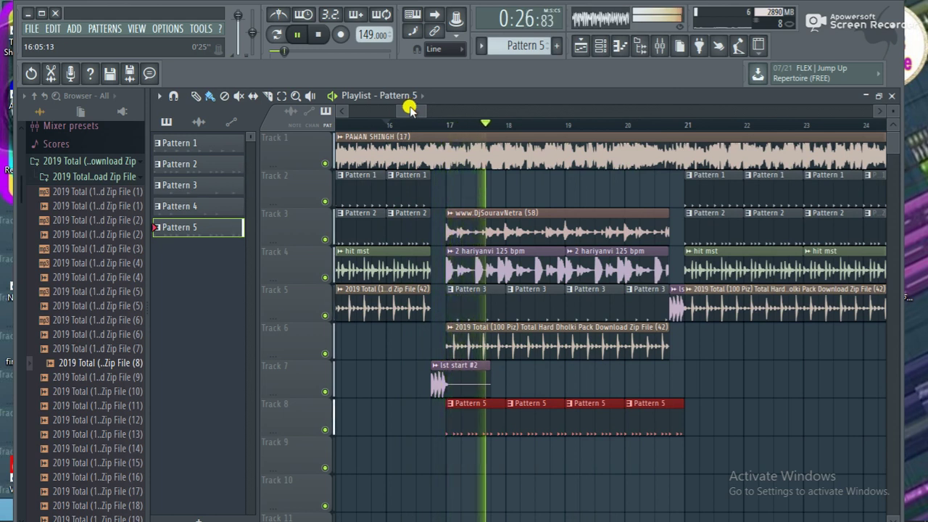
{"action": "right_click", "coordinate": [544, 271]}
{"action": "right_click", "coordinate": [616, 266]}
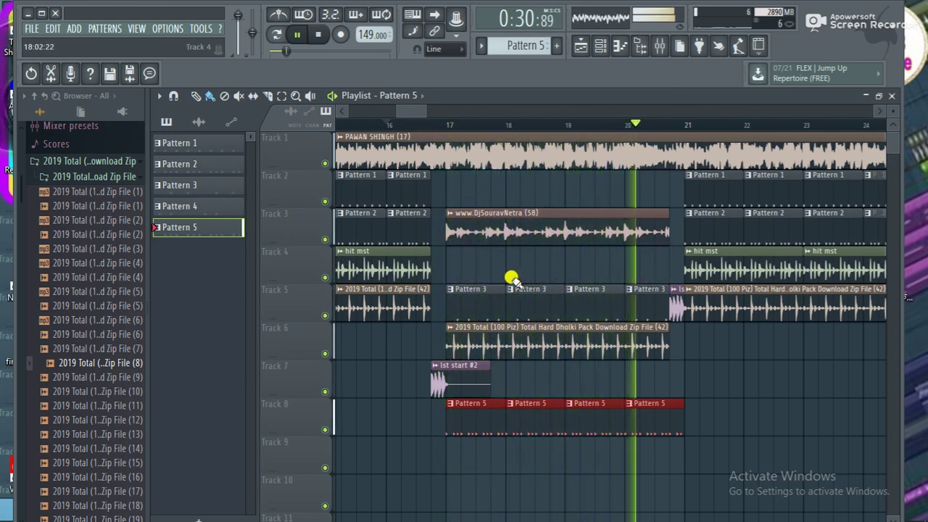
Step: Undo the deletion of the "2 hariyanvi 125 bpm" clips and the painting of the Pattern 5 clips on Track 8
{"action": "key", "text": "ctrl+alt+z"}
{"action": "key", "text": "ctrl+alt+z"}
{"action": "key", "text": "ctrl+alt+z"}
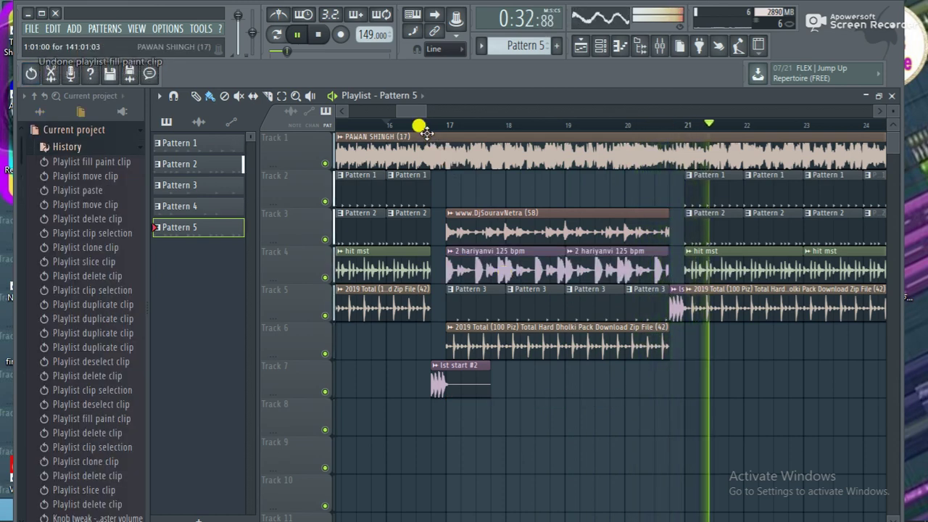
Step: Play the section around bar 25 and open the channel settings of dholki sample (25) #2 on Track 5
{"action": "left_click", "coordinate": [426, 142]}
{"action": "left_click_drag", "start_coordinate": [414, 111], "coordinate": [431, 118]}
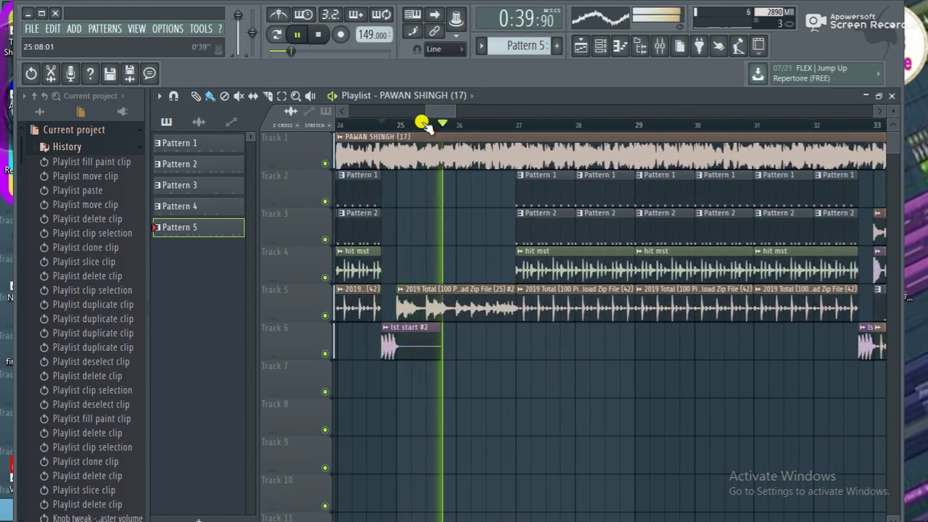
{"action": "double_click", "coordinate": [469, 307]}
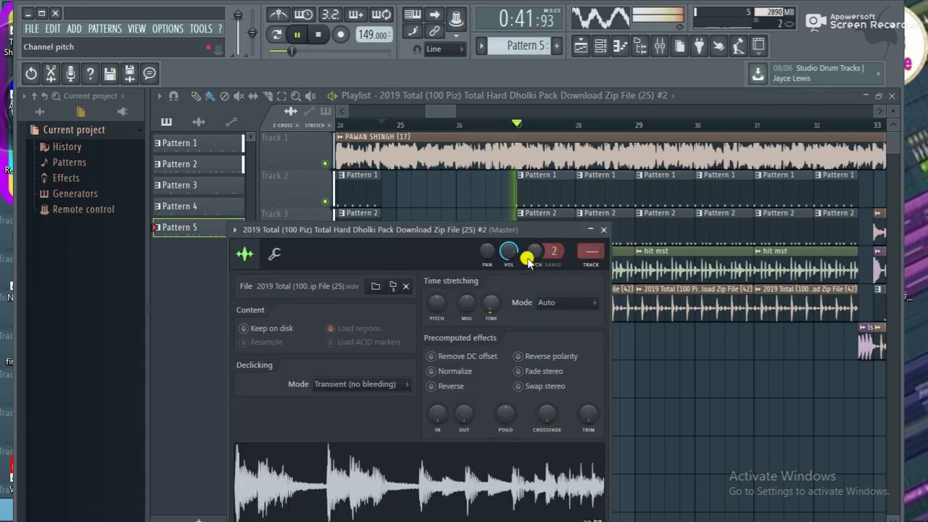
{"action": "left_click", "coordinate": [440, 113]}
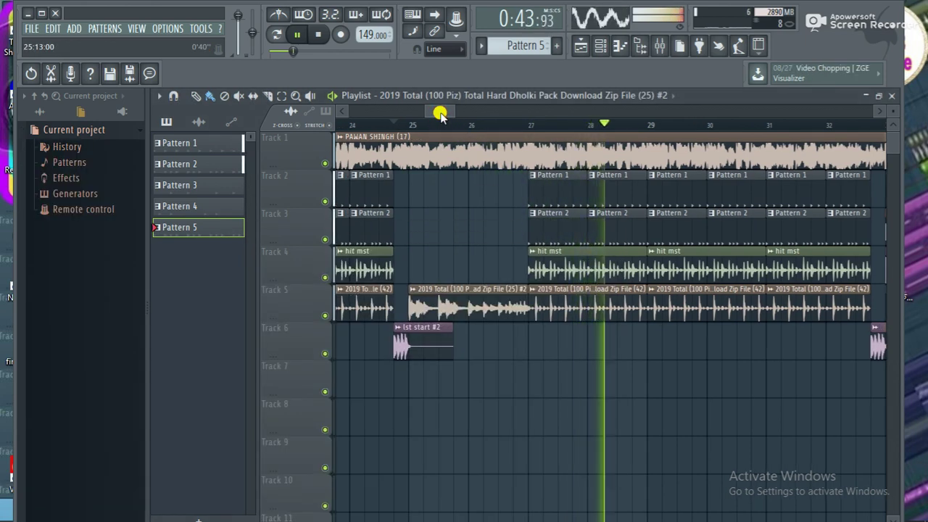